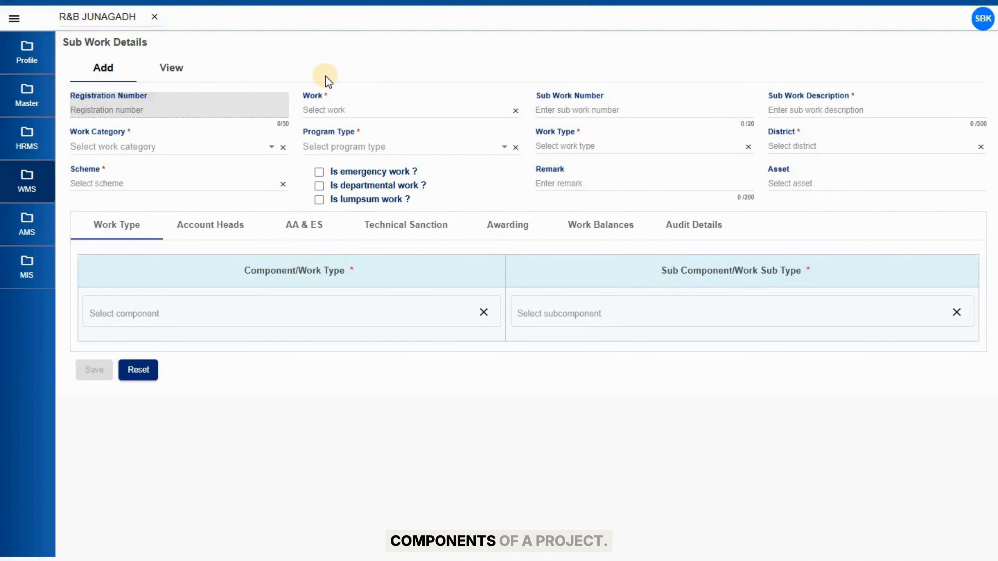
Select 'Construction of over-bridge at Delux Cross Road' as the main work for the sub work
click(346, 110)
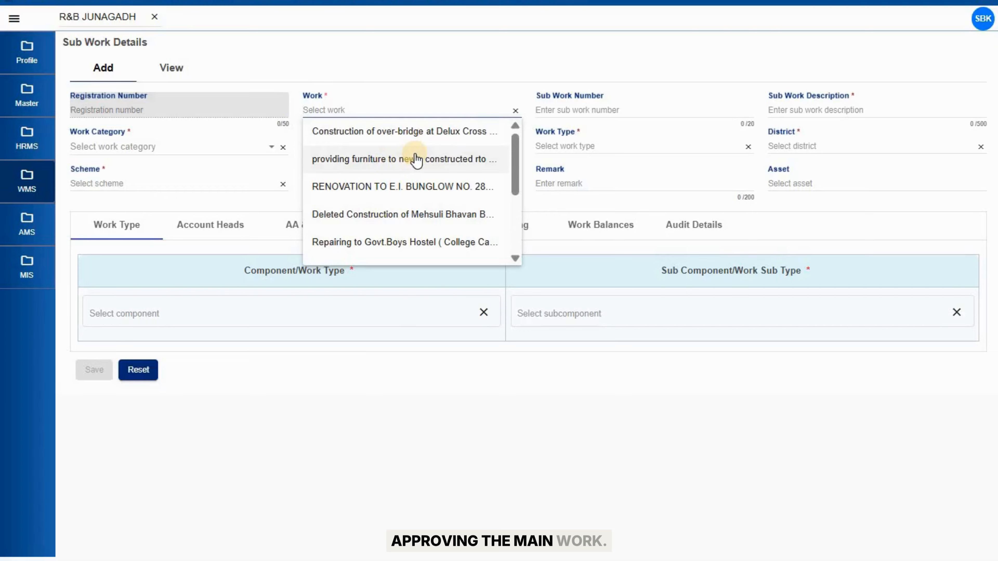
click(433, 140)
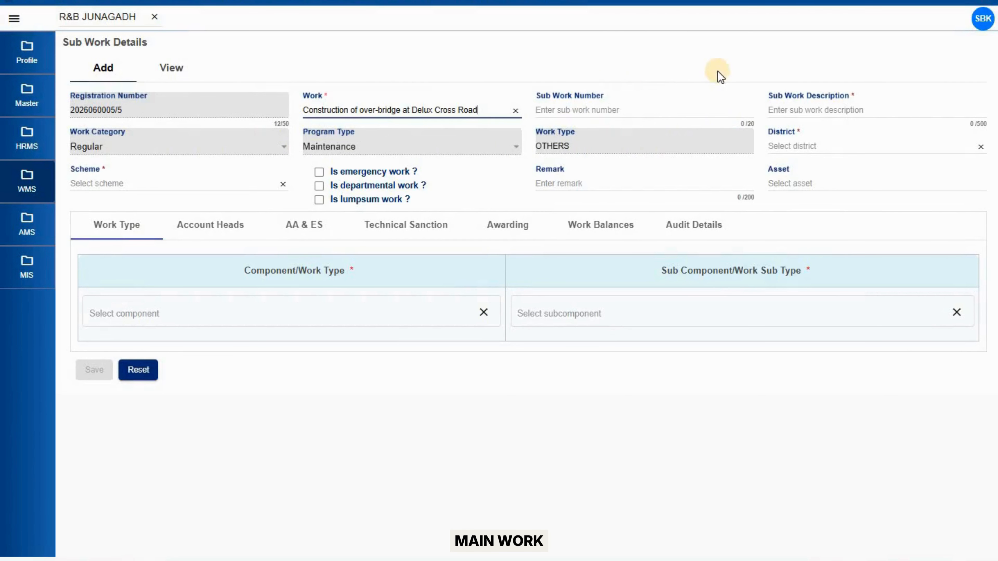
Paste the pillar-erection description and set district RAJKOT and scheme NO SCHEME
click(797, 113)
text(Erection of pillar for flyover construction at Delux Cross Road)
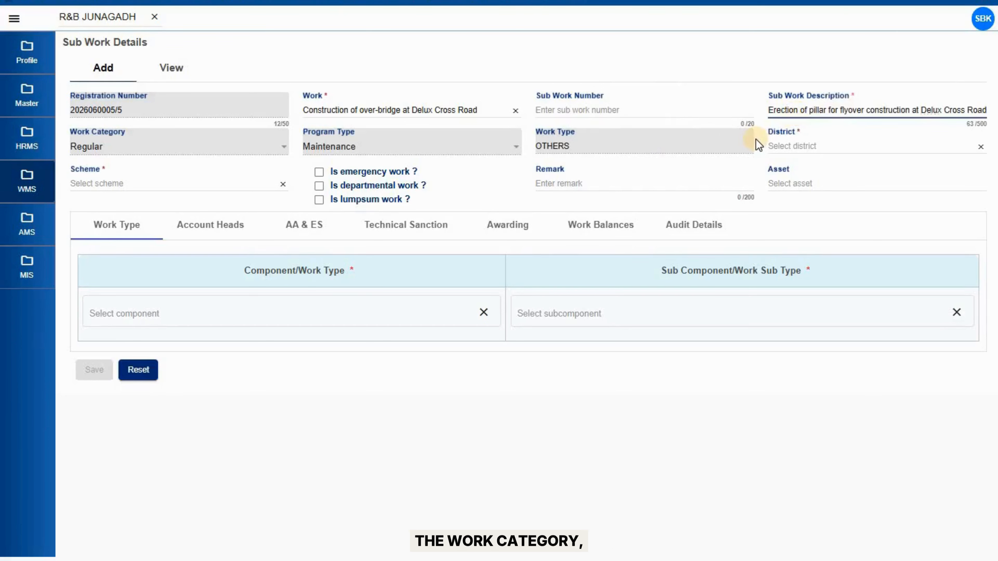
click(832, 151)
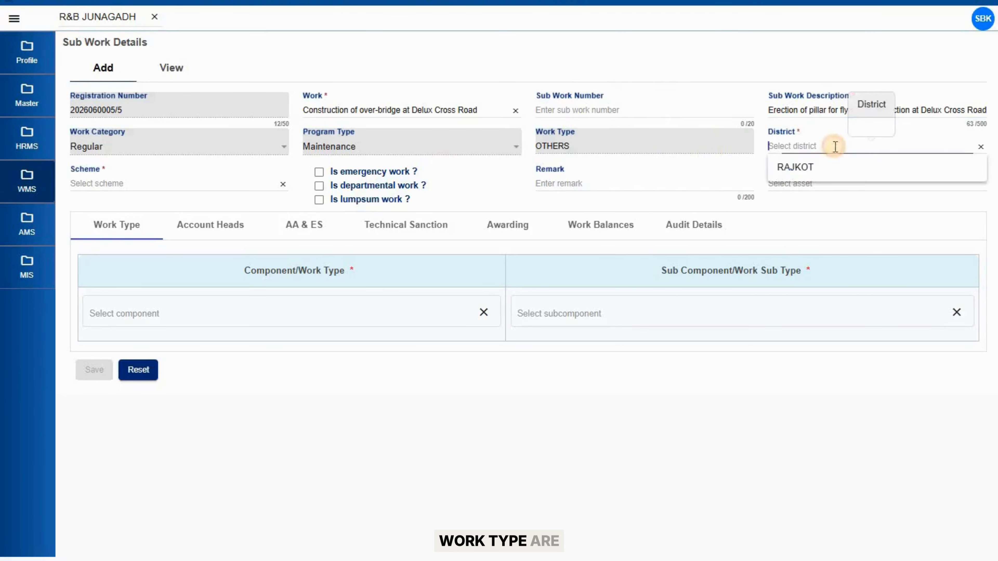
click(806, 168)
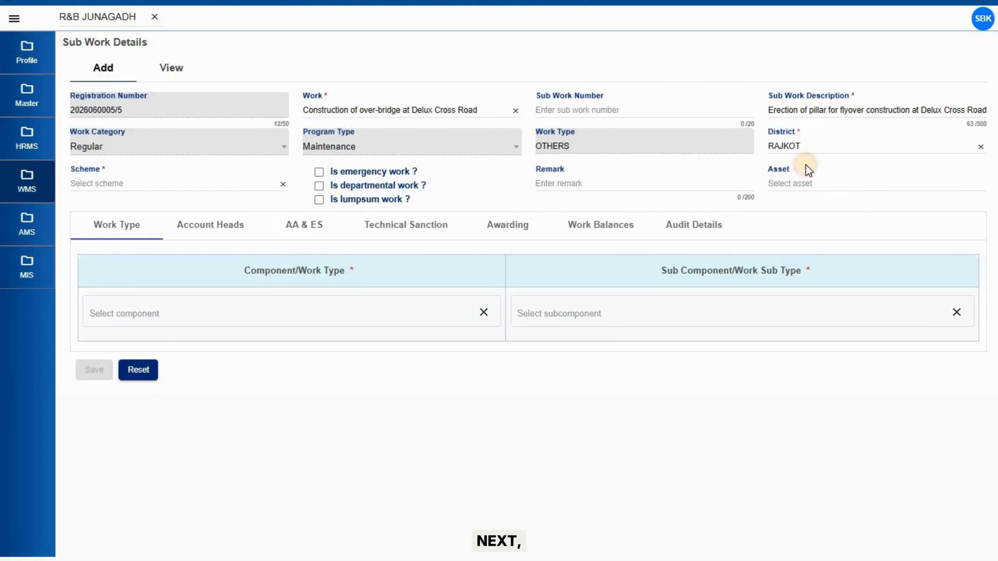
click(236, 182)
click(194, 206)
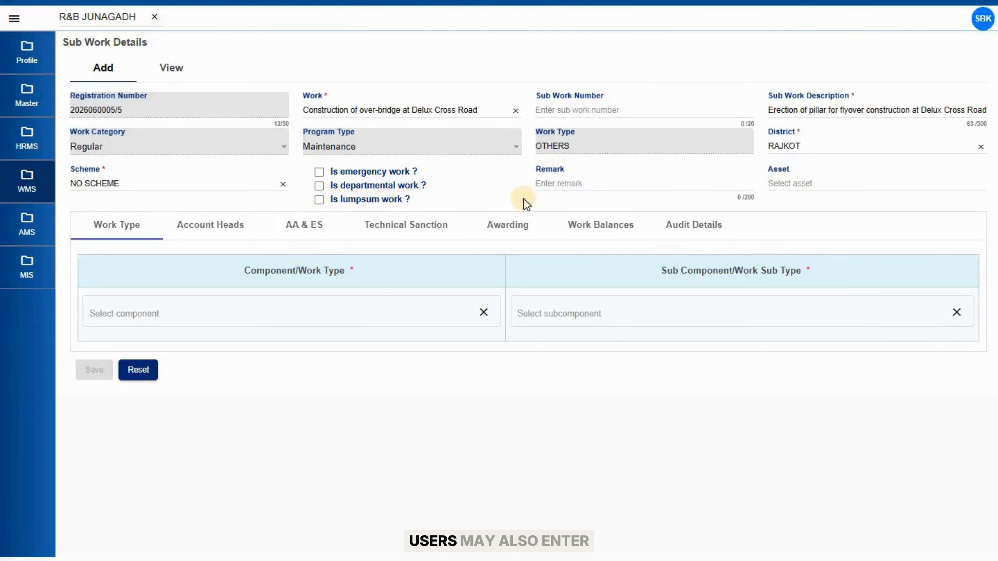
Set component BRIDGE and sub type Fly Over, then review the account head -/8443/00/108/03/00/00/00
click(269, 306)
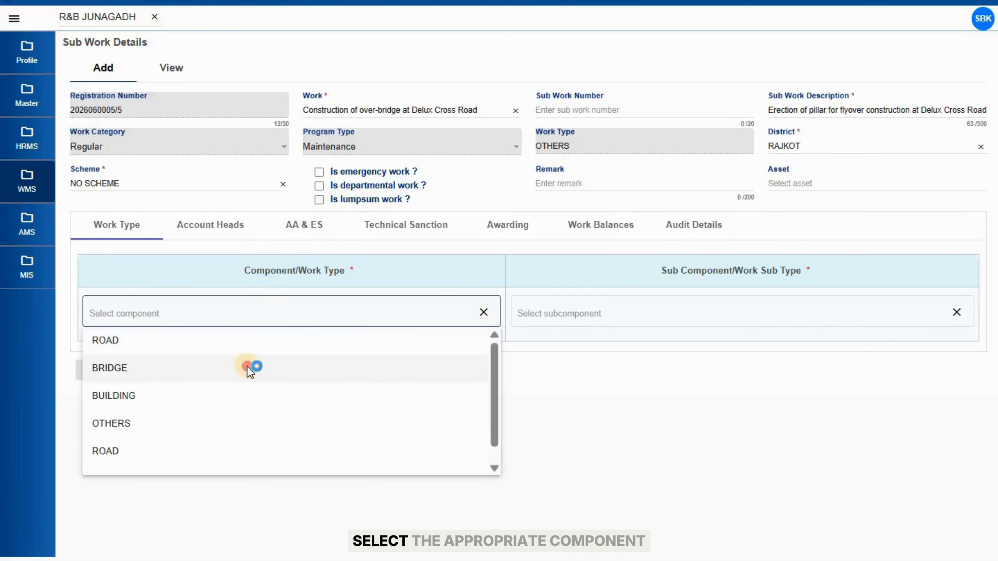
click(249, 369)
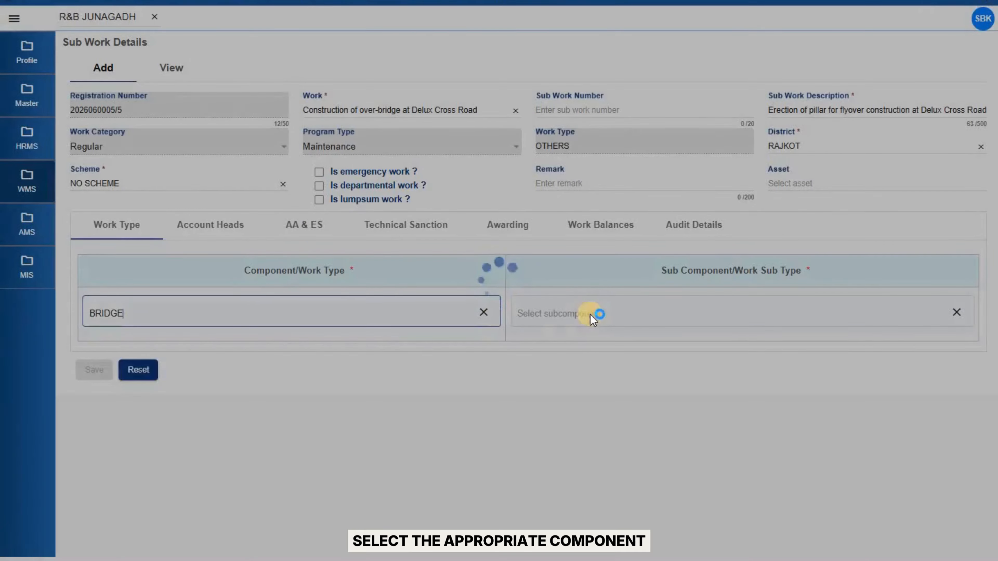
click(590, 314)
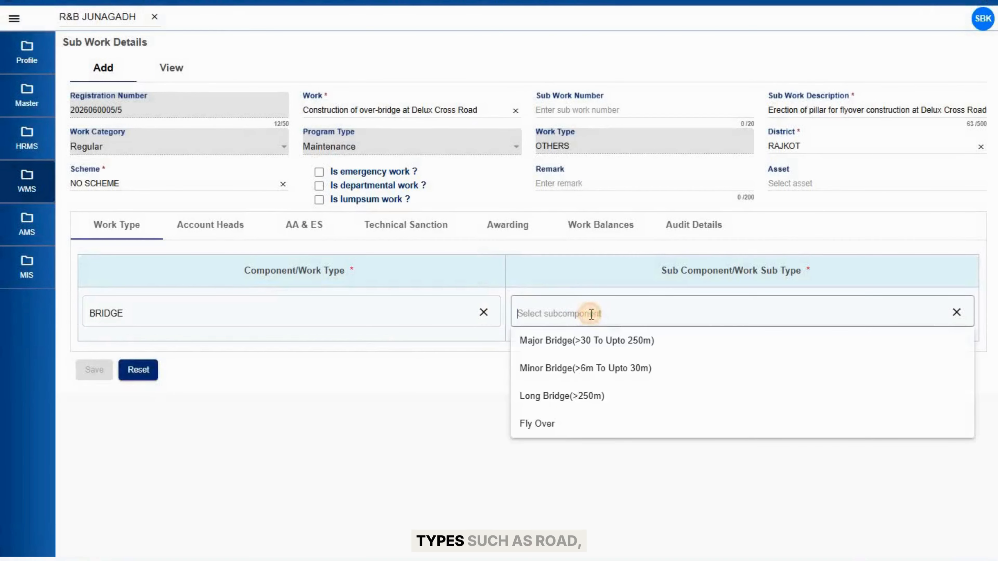
click(558, 426)
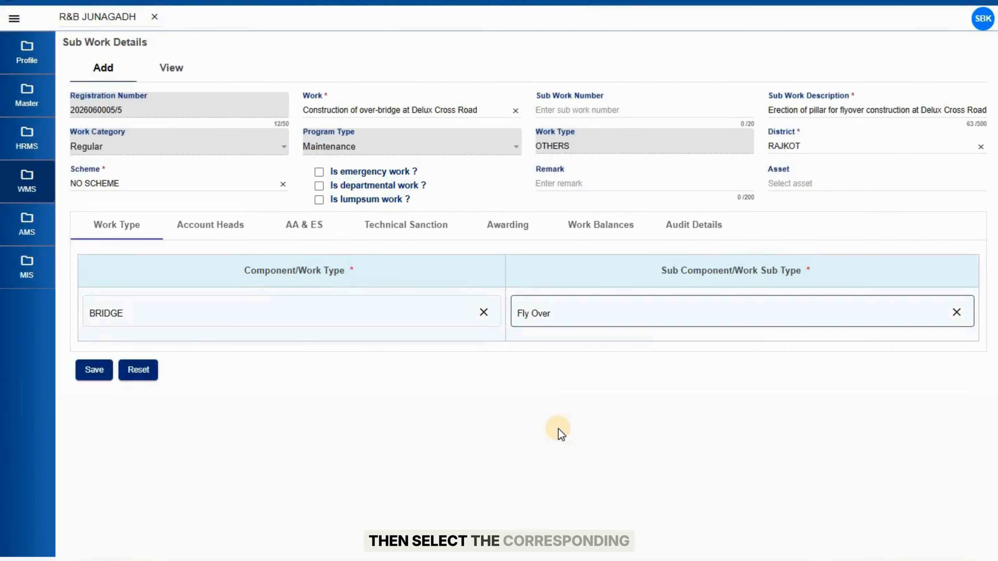
click(582, 319)
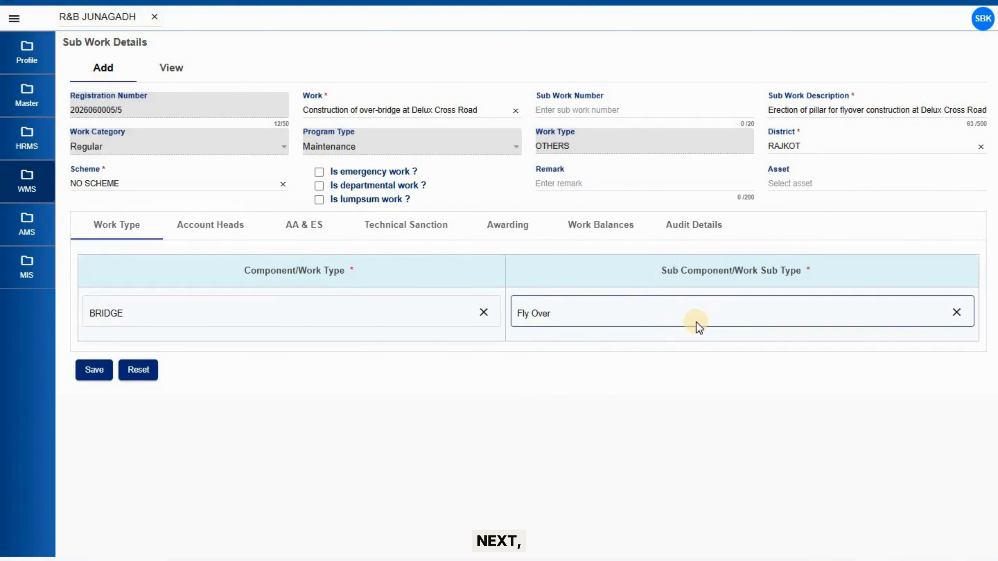
click(239, 224)
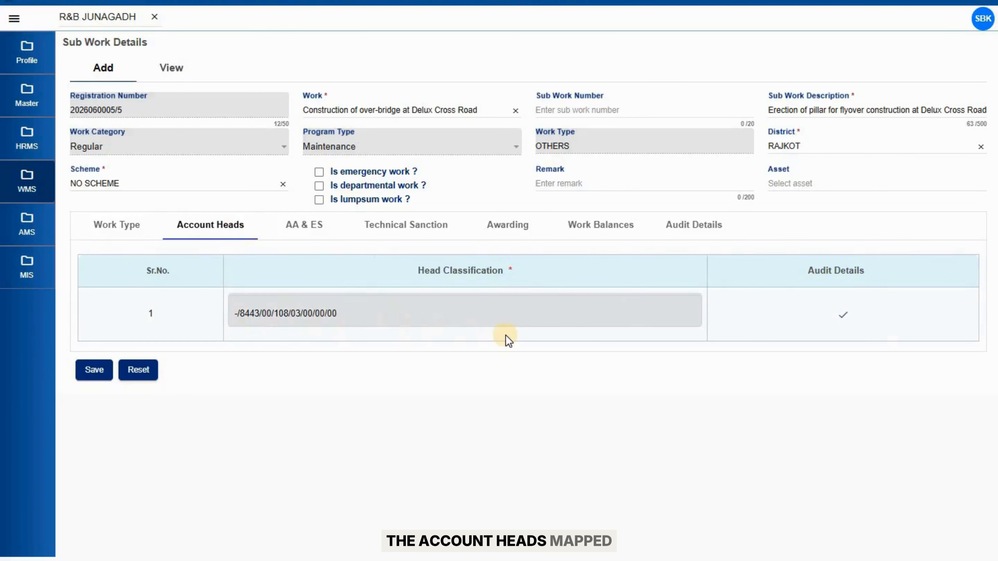
Save the pillar-erection sub work and list it with the four other saved sub works
click(89, 370)
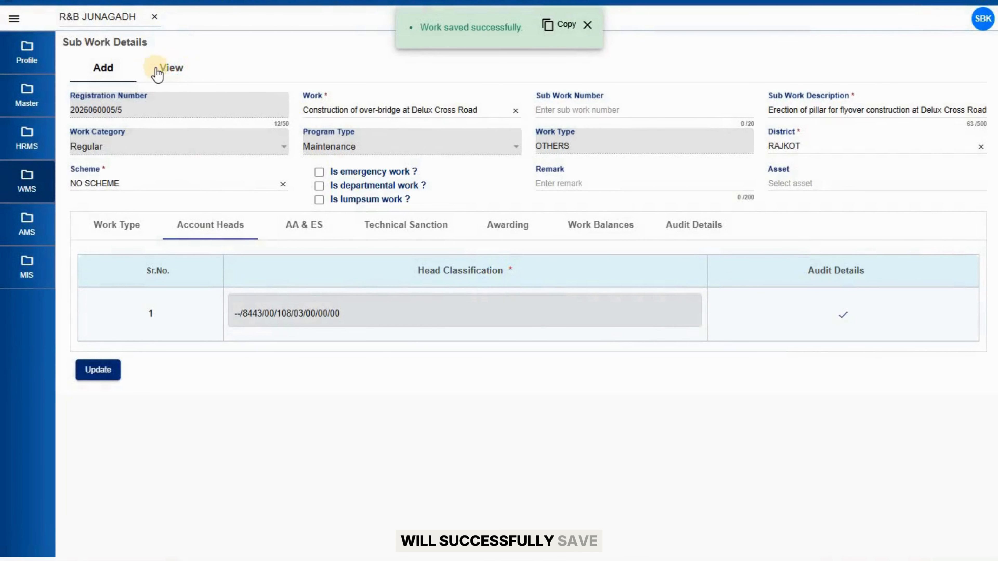
click(160, 71)
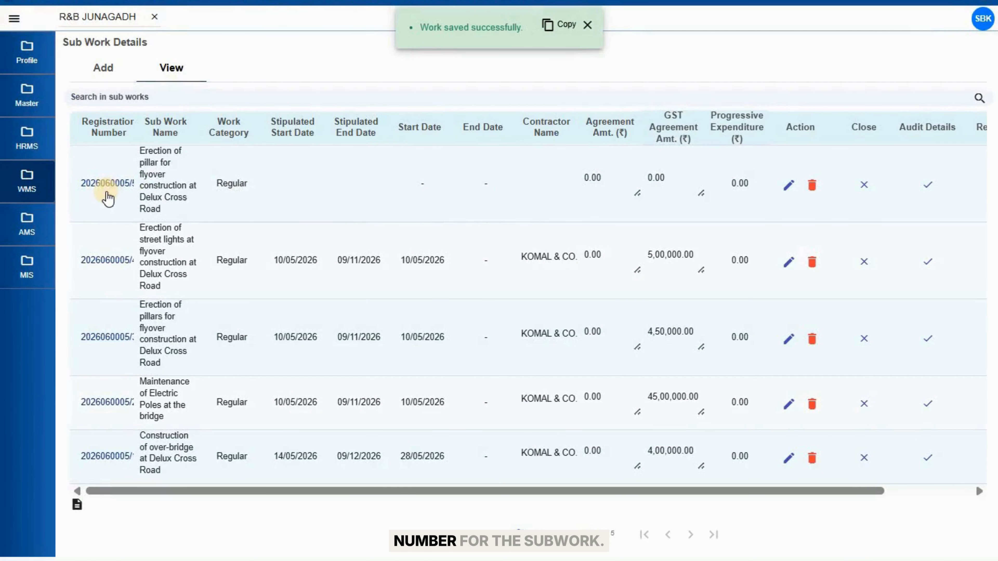
Edit the first sub work and view its ₹10,00,000.00 AA & ES approval dated 10/03/2026
click(794, 189)
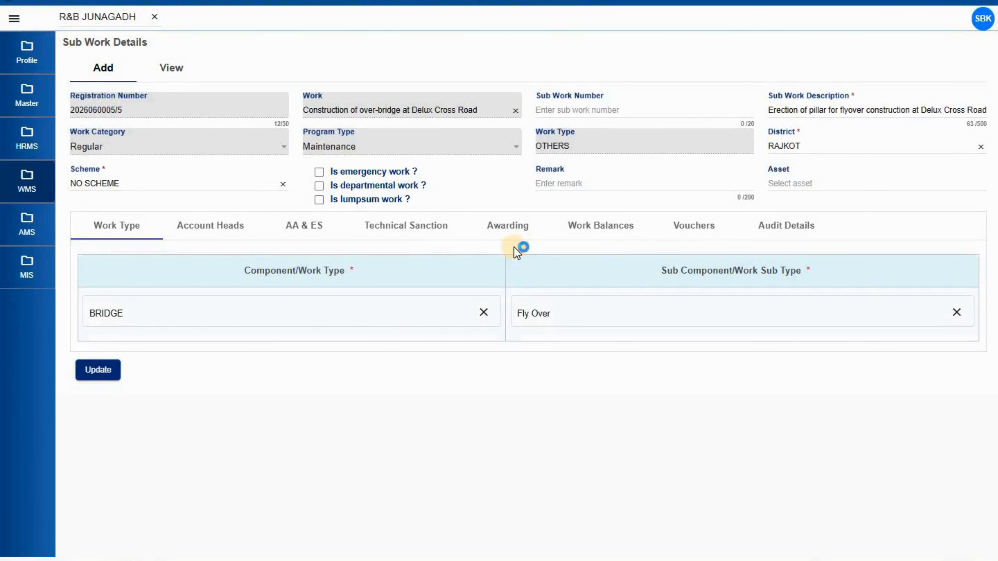
click(321, 237)
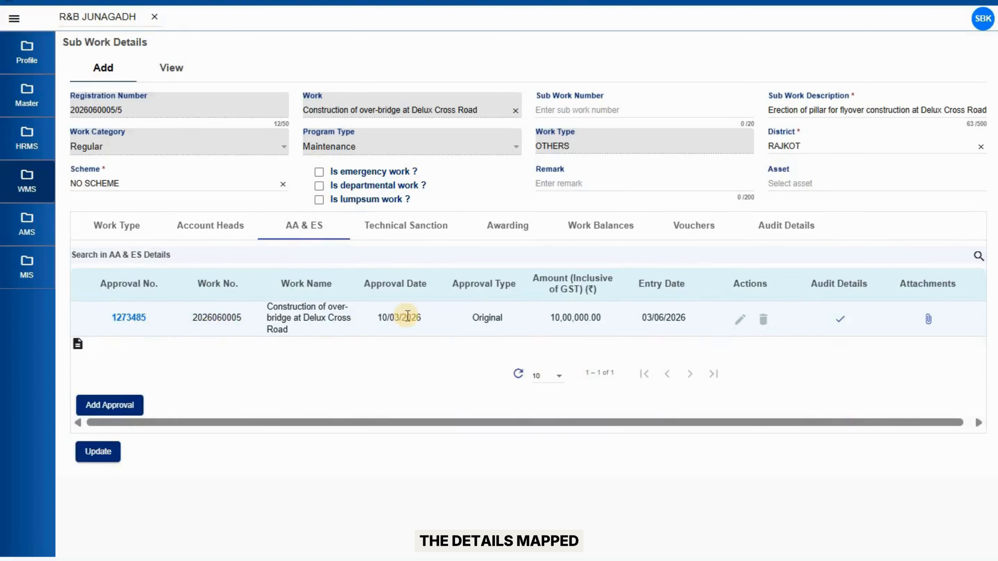
Add a new technical sanction and enter TS date 10/04/2026, correcting the month
click(434, 228)
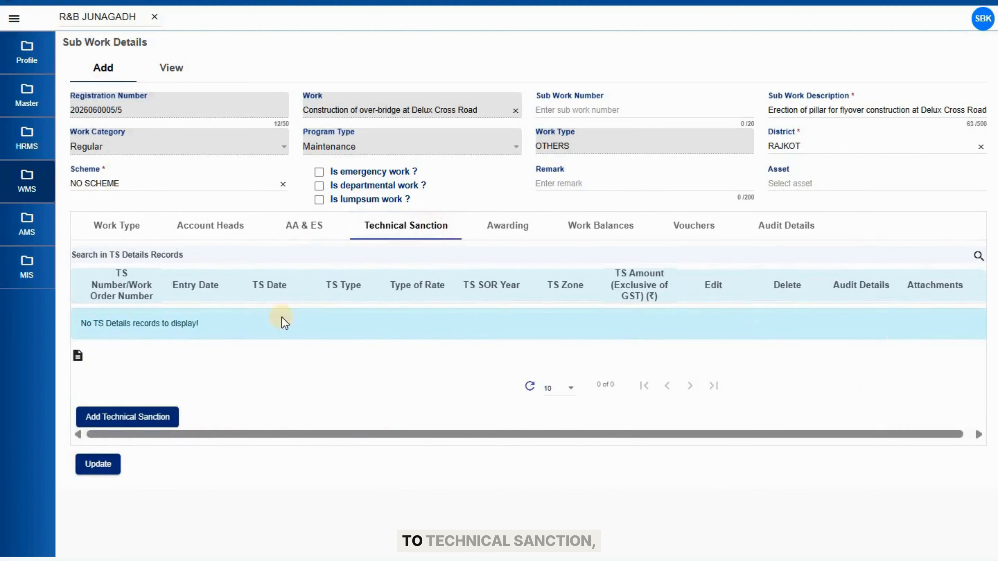
click(152, 419)
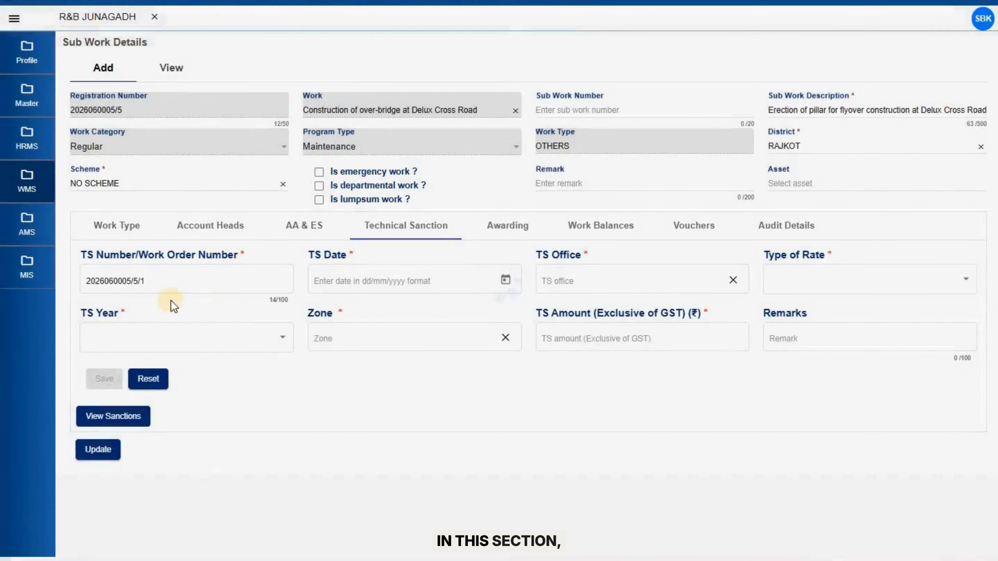
click(114, 291)
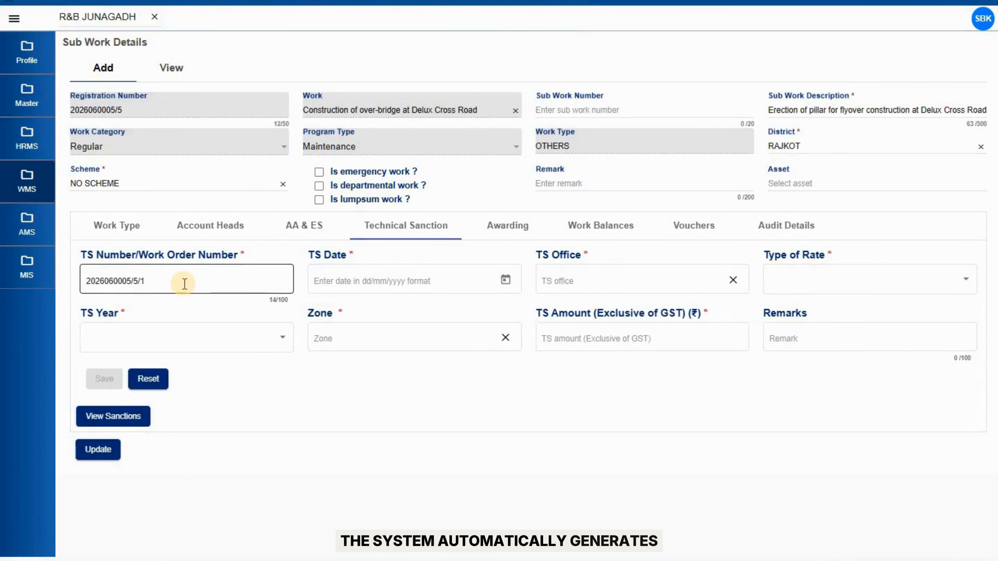
click(356, 279)
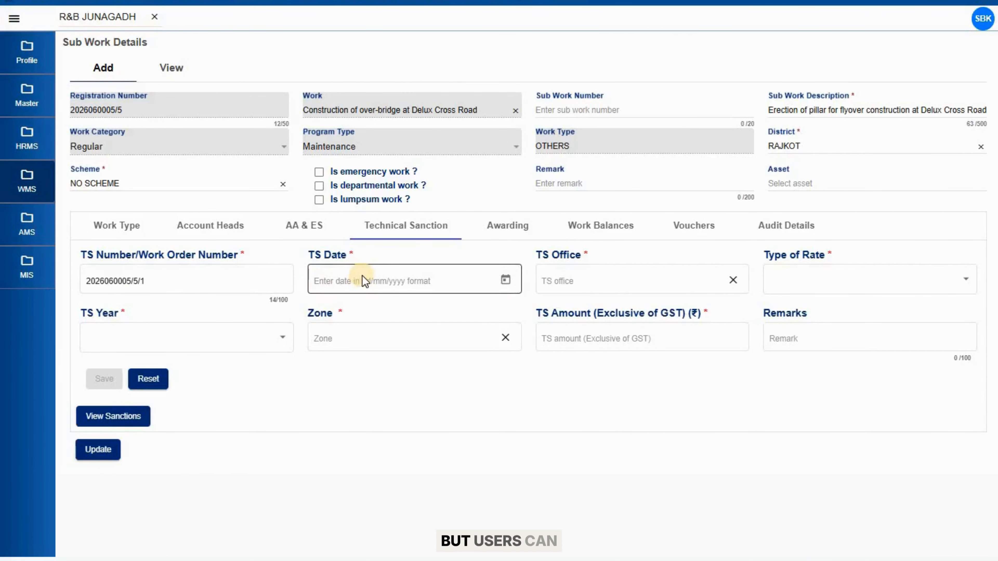
text(10)
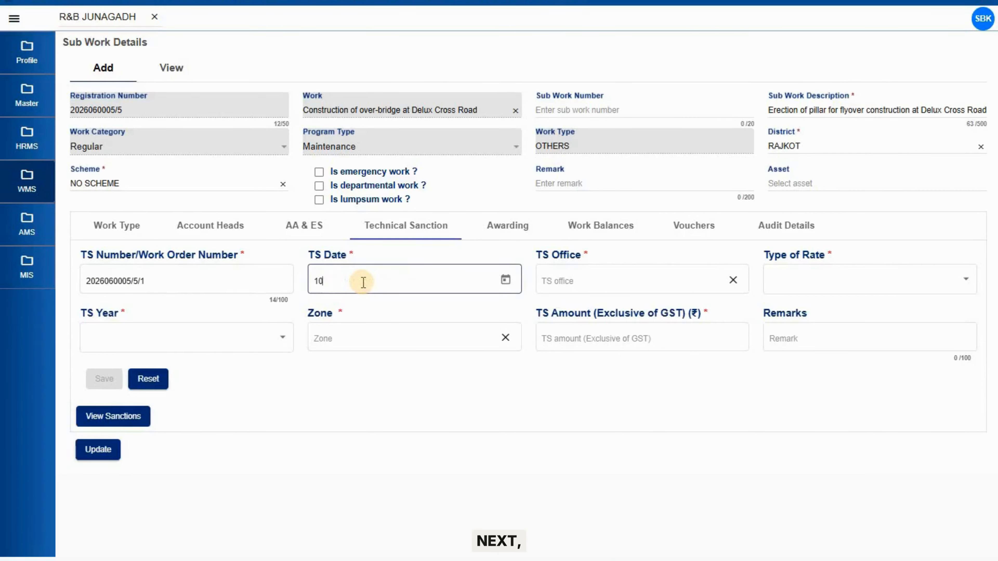
text(/05/2026)
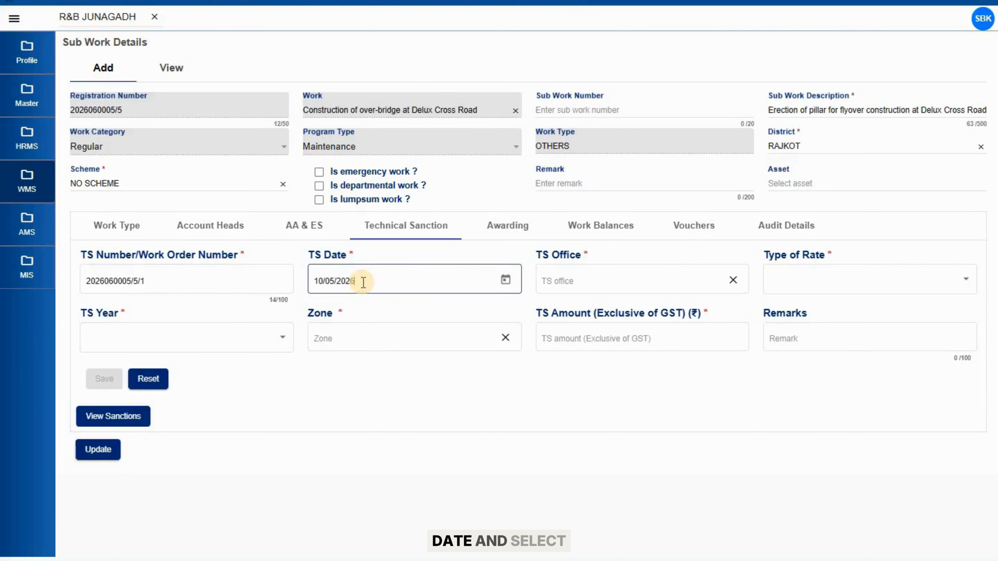
click(334, 282)
key(BackSpace)
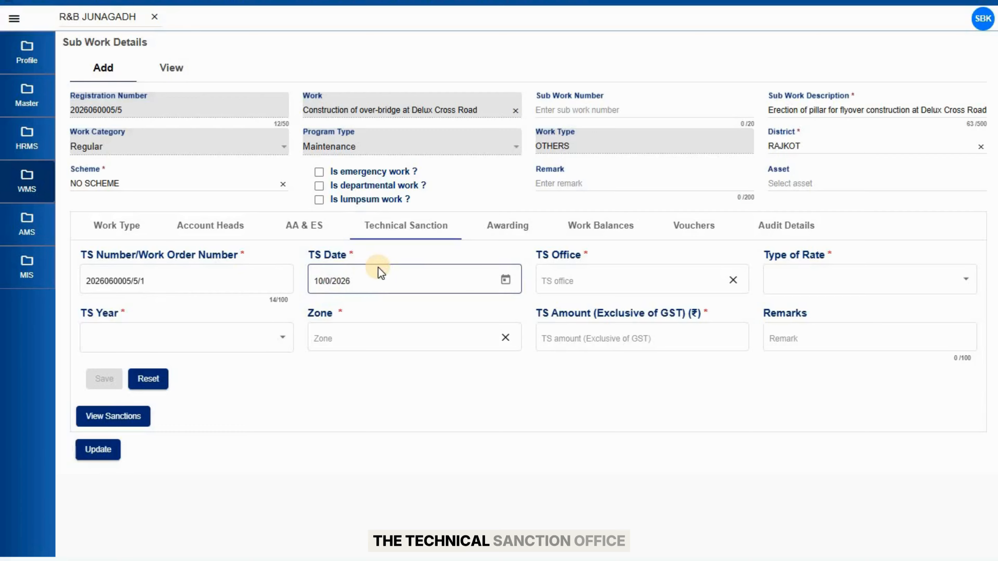
text(4)
key(ctrl+a)
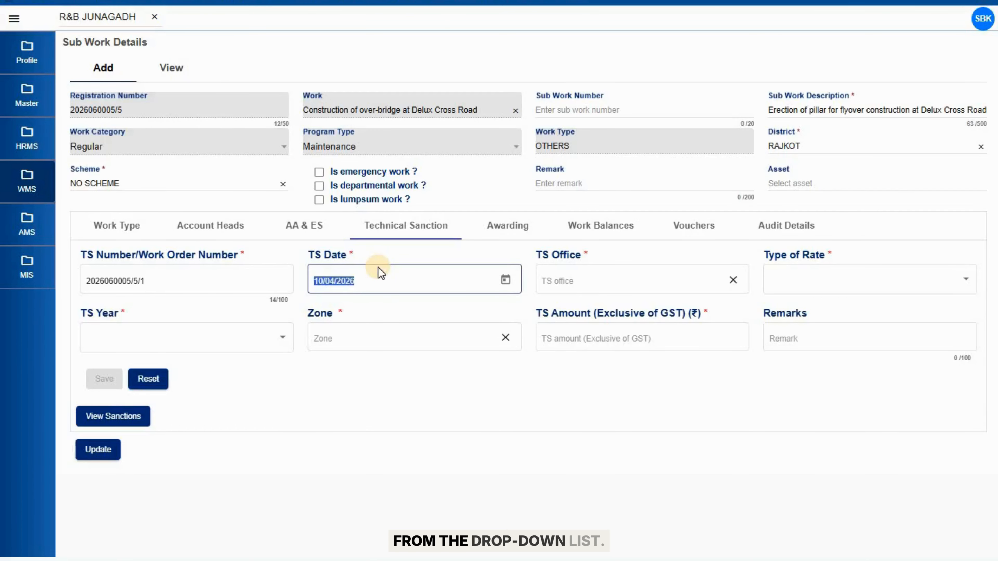
Set TS office R&B JUNAGADH, rate type SOR, year 2026 and zone JUNAGADH
click(613, 273)
click(607, 307)
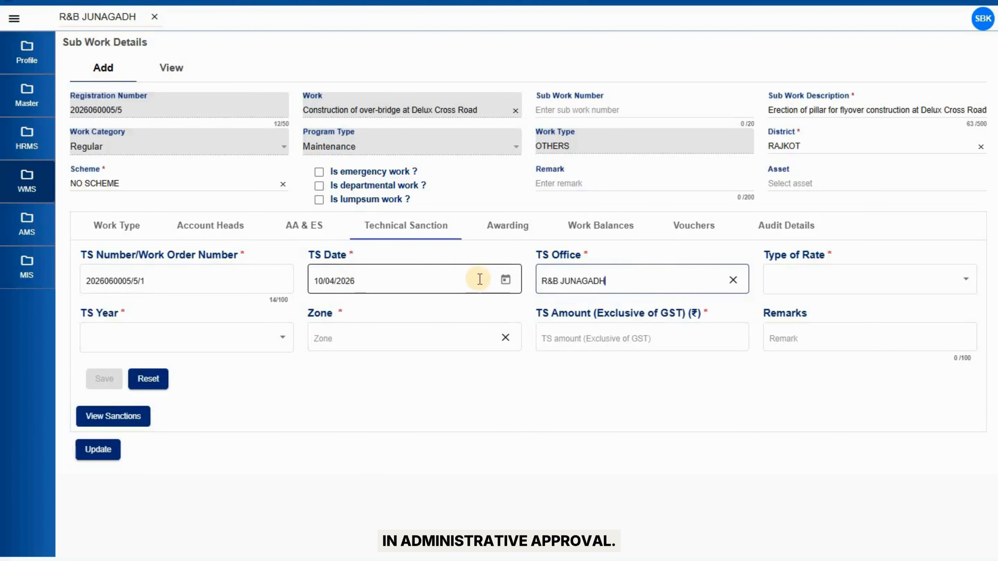
click(816, 286)
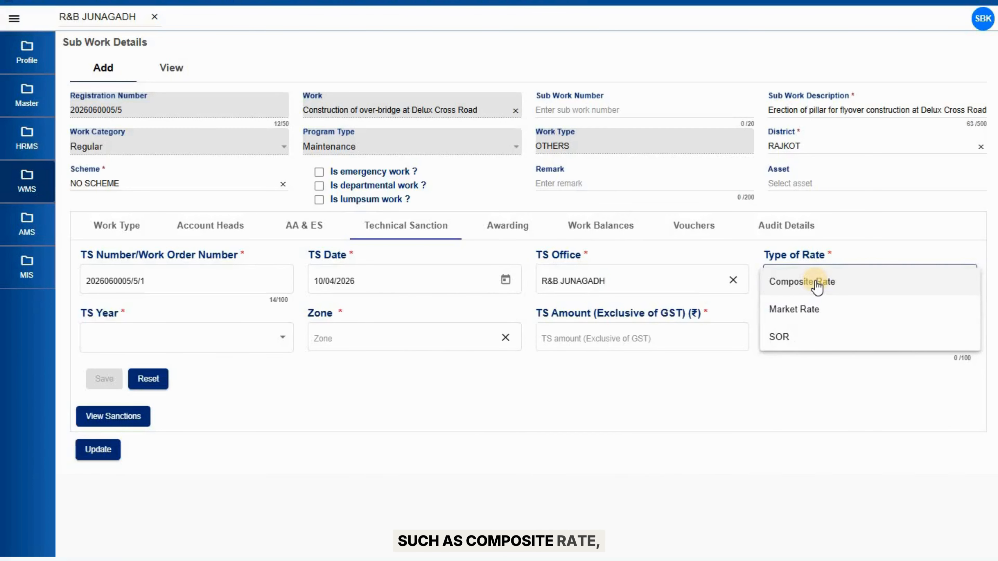
click(804, 339)
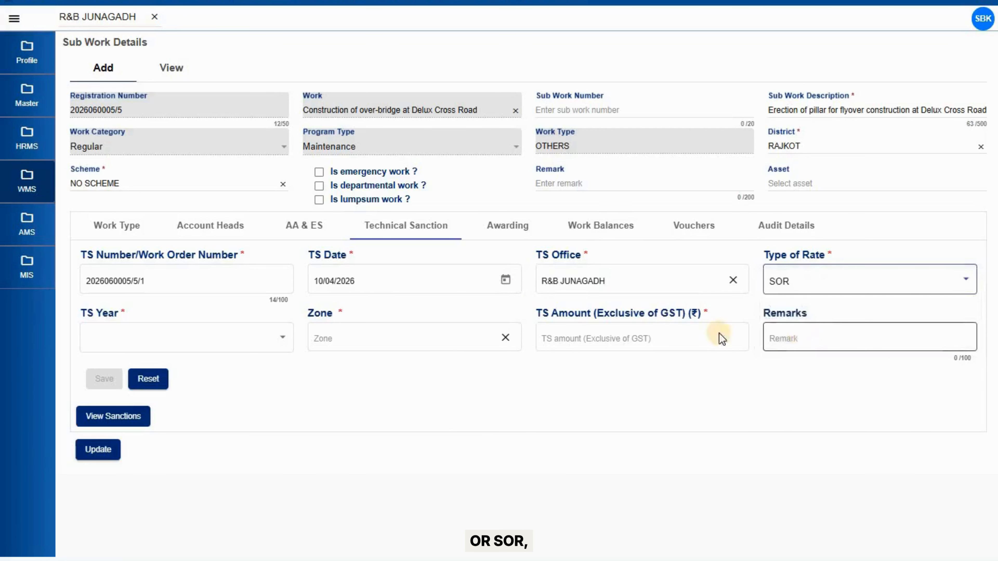
click(262, 339)
click(219, 343)
click(369, 339)
text(jun)
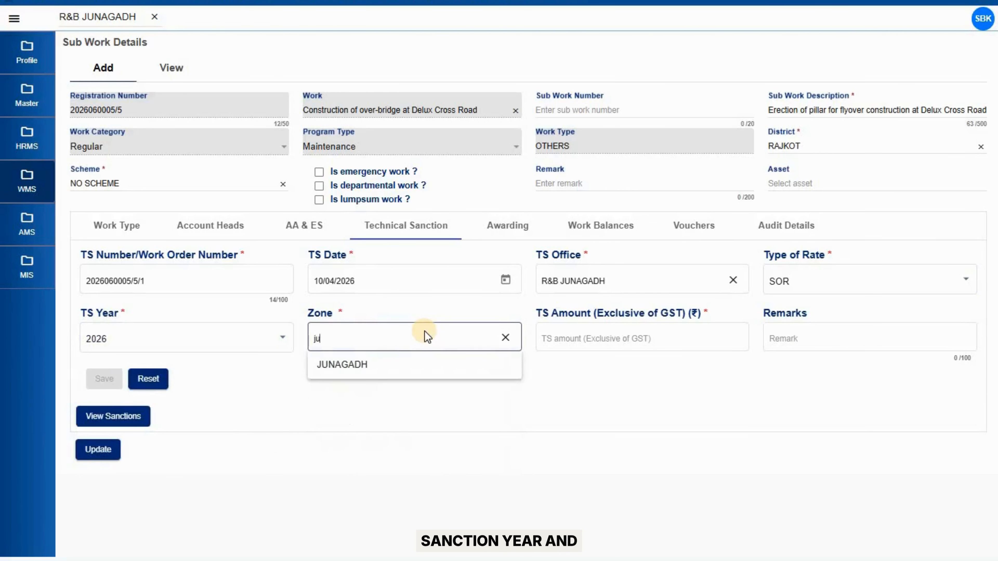
click(405, 364)
Enter TS amount 100000 and save the technical sanction
click(639, 340)
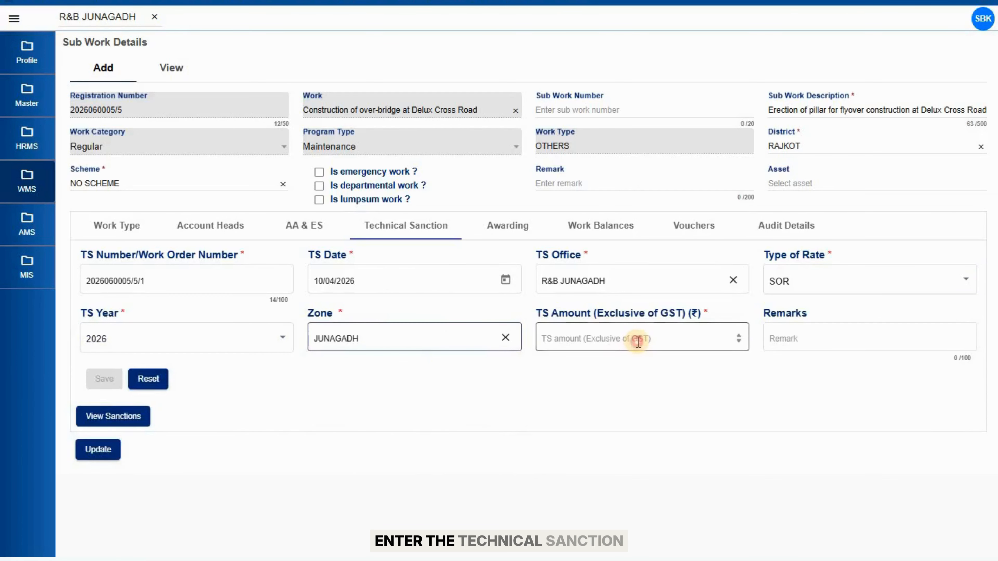
text(1000)
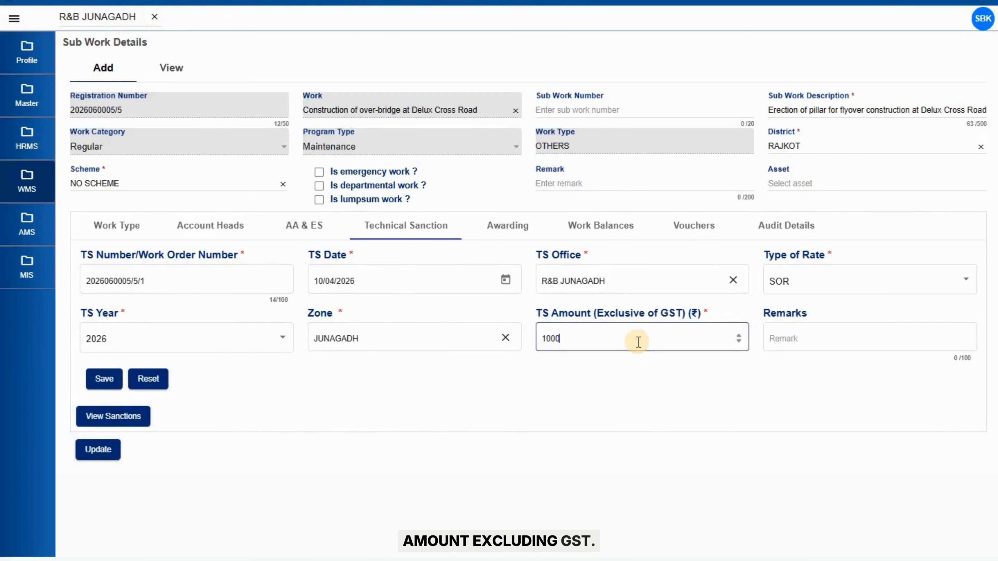
text(00)
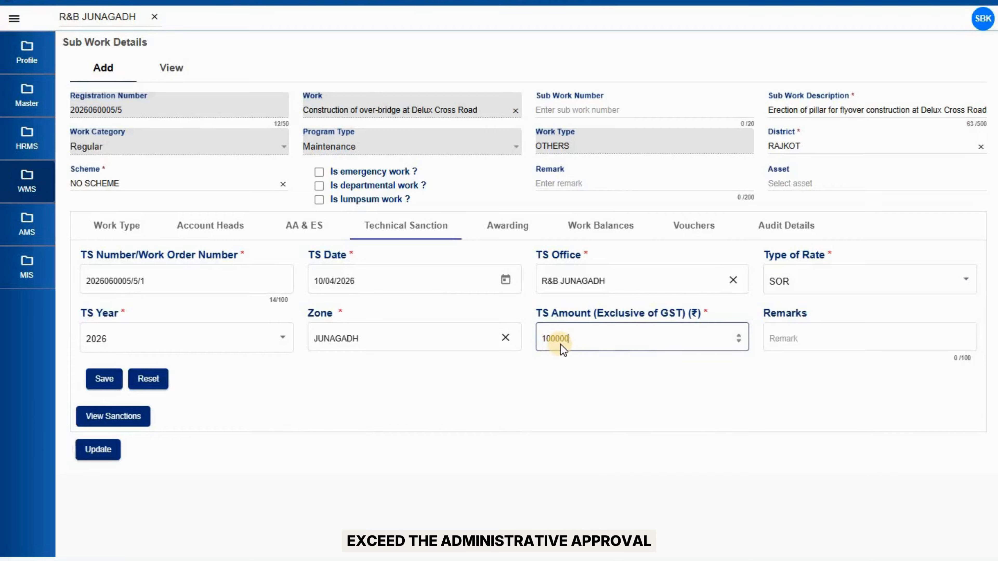
key(BackSpace)
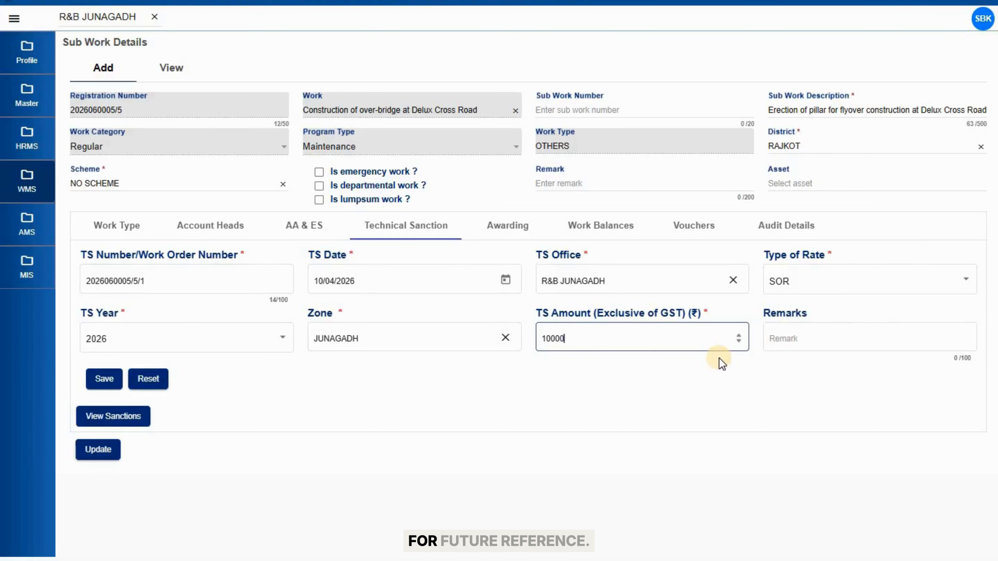
text(0)
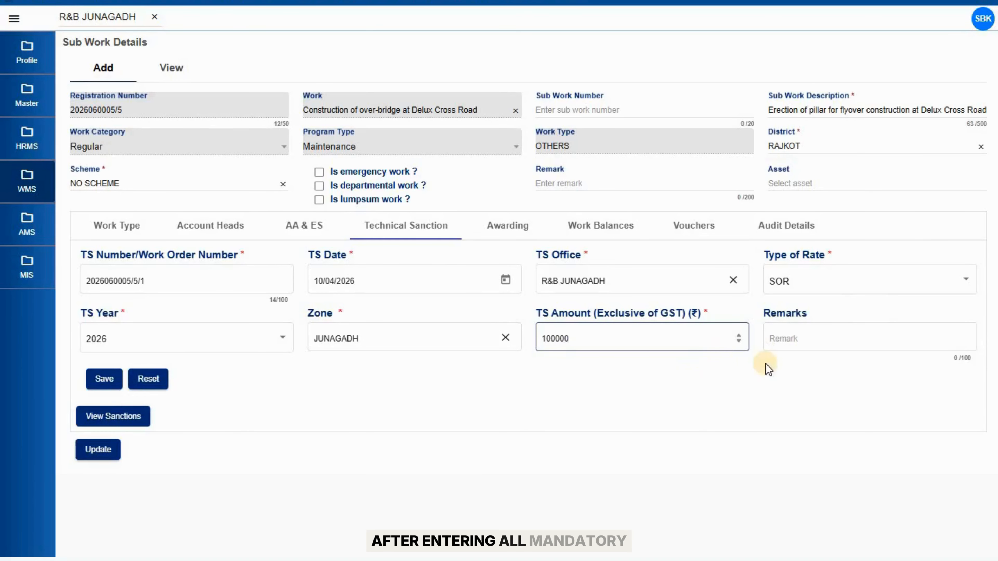
click(98, 378)
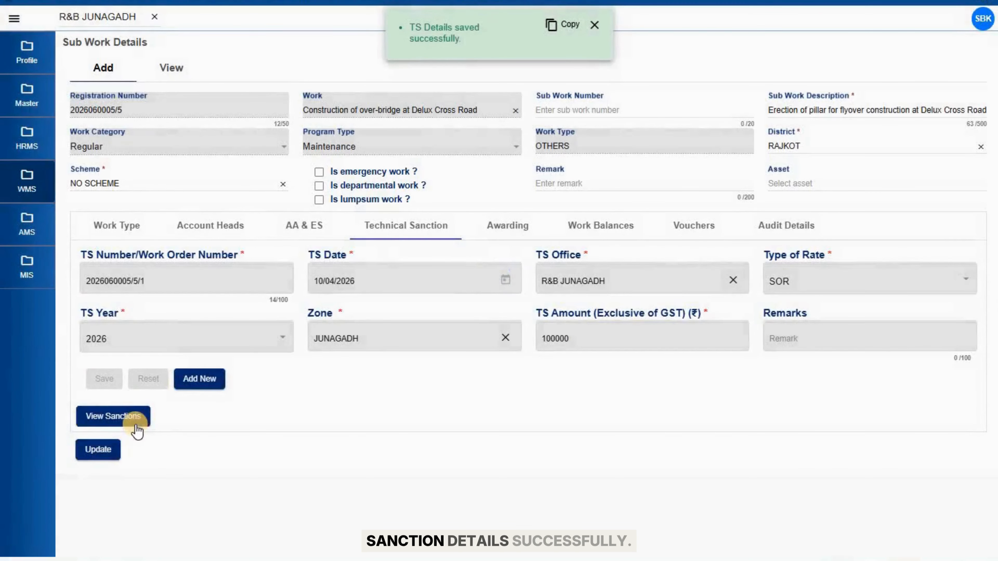
Check the saved ₹1,00,000 sanction and its attachments, then show the empty Awarding list
click(135, 424)
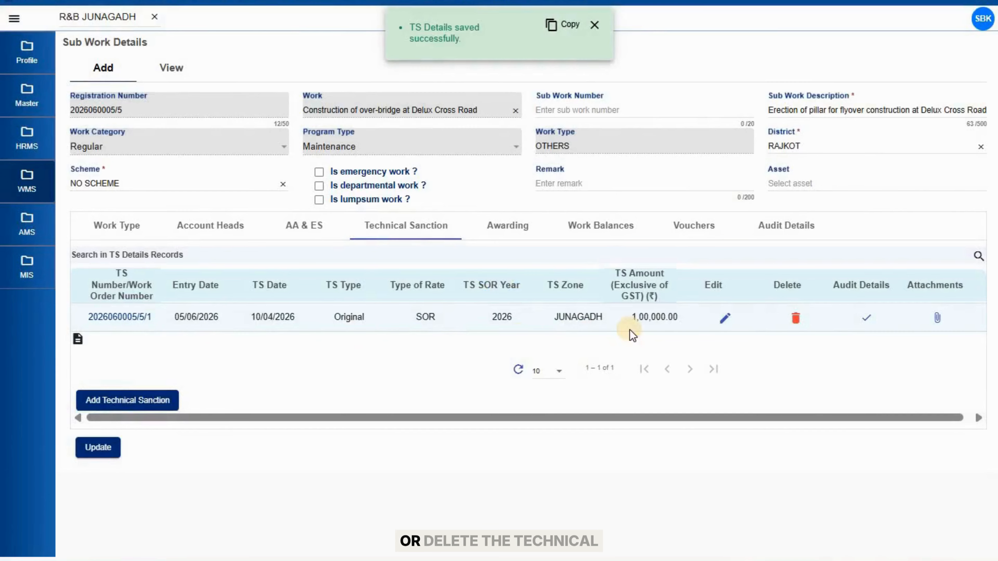
click(937, 321)
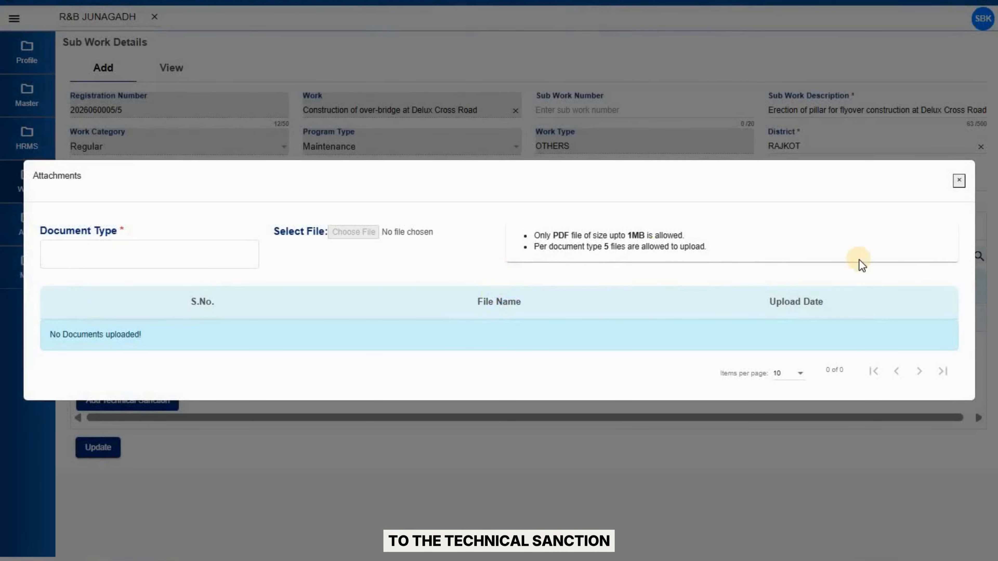
click(959, 181)
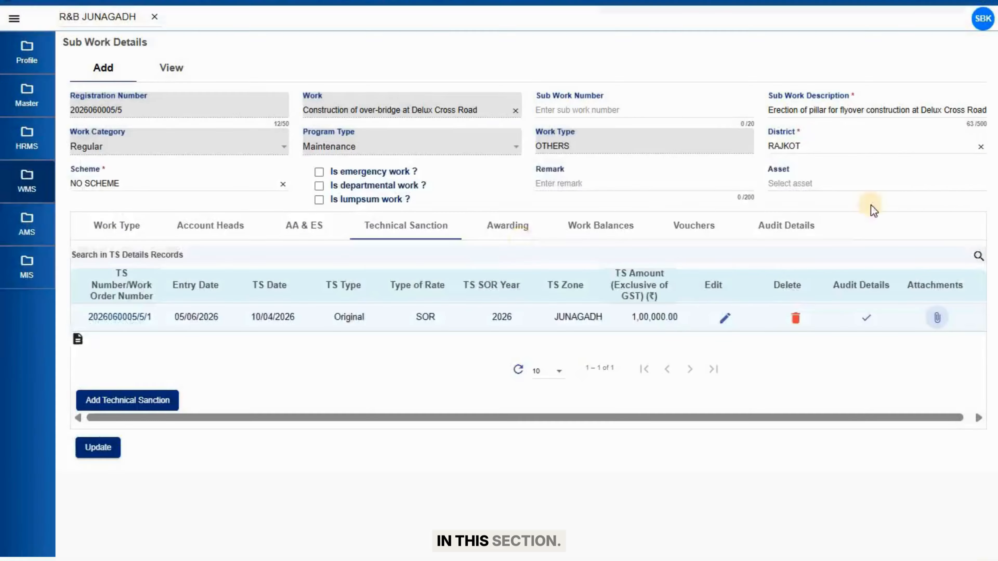
click(515, 229)
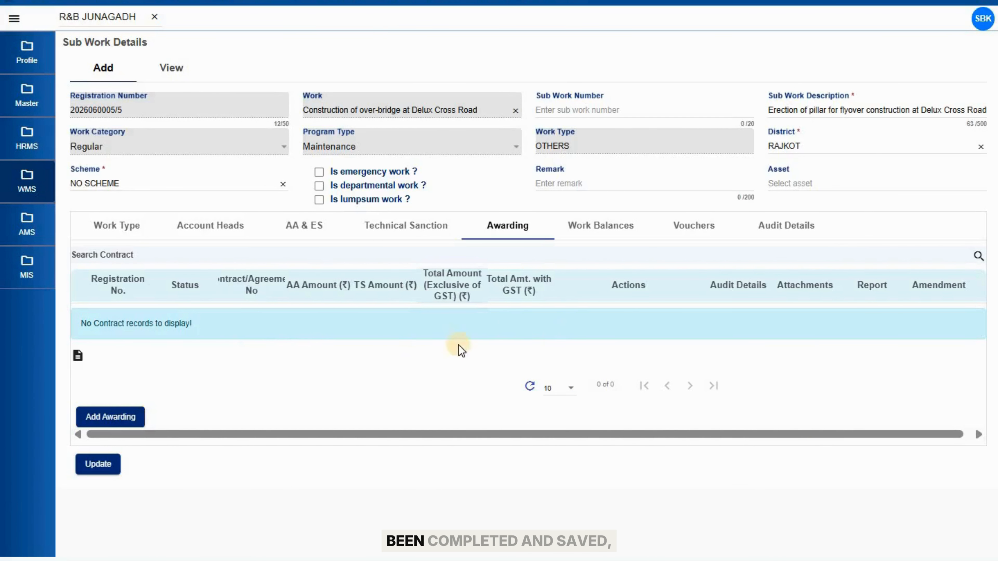
Start a new award with LOA date, agreement number GJRB567895 and agreement date 10/05/2026
click(134, 417)
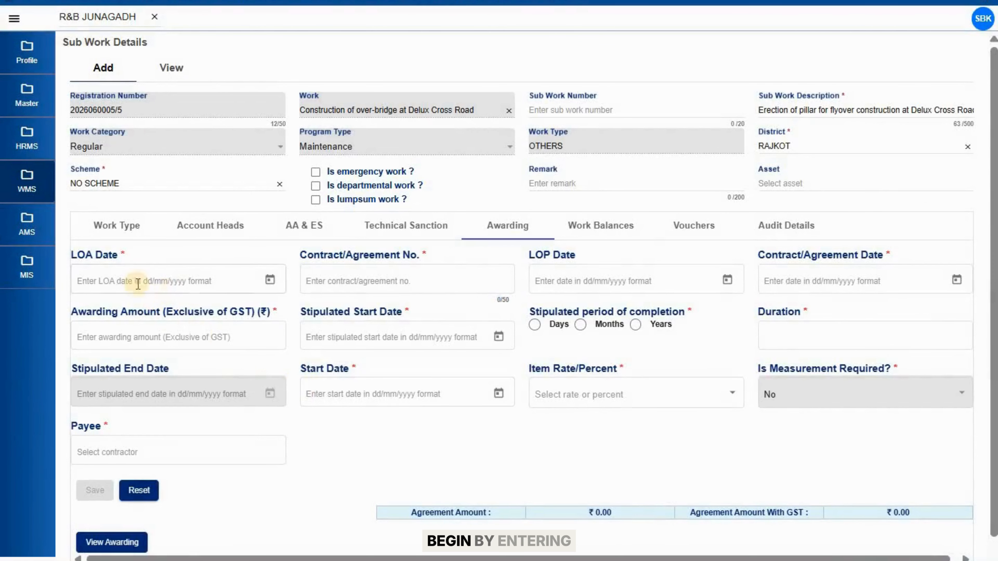
click(81, 269)
click(146, 277)
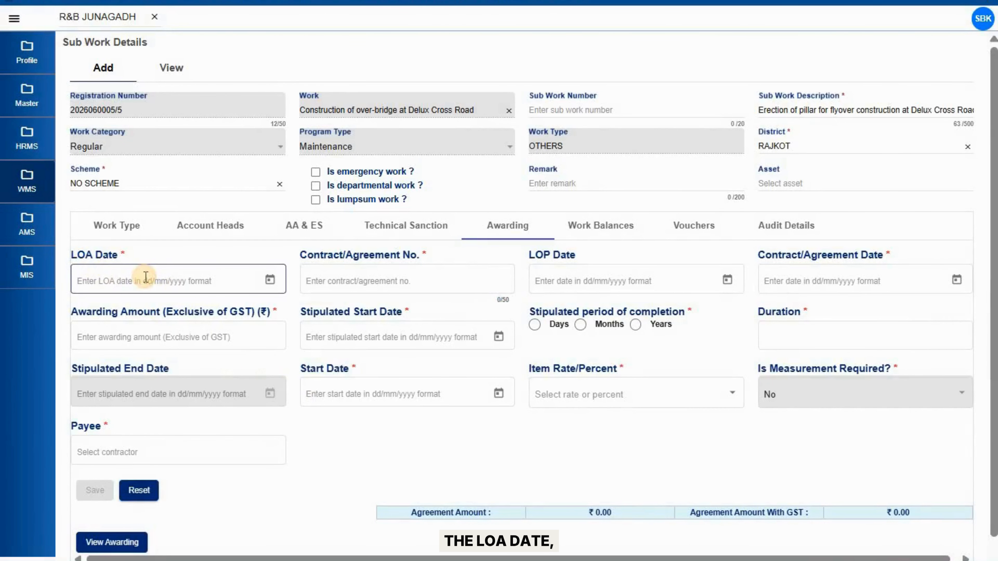
text(10/04/2026)
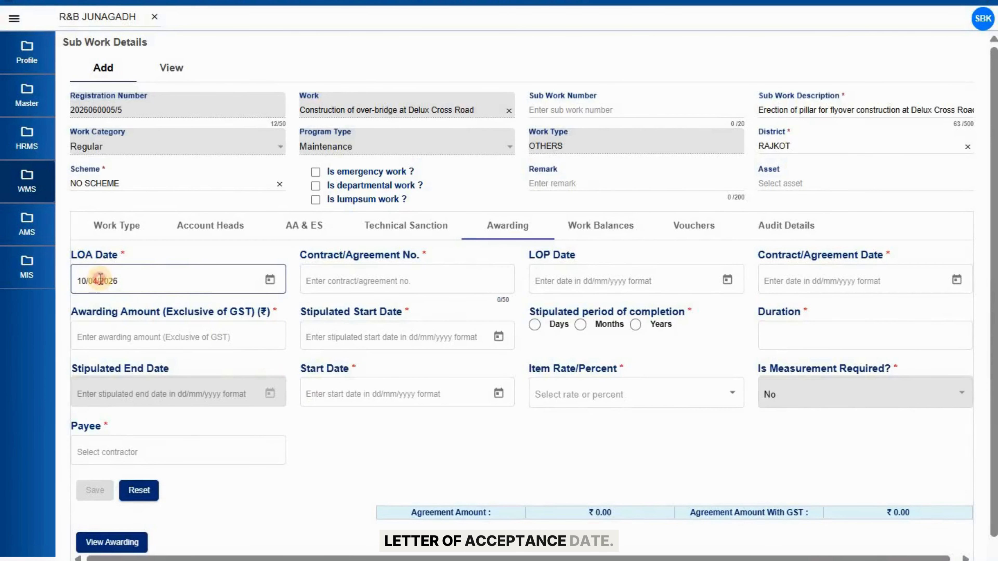
text(5)
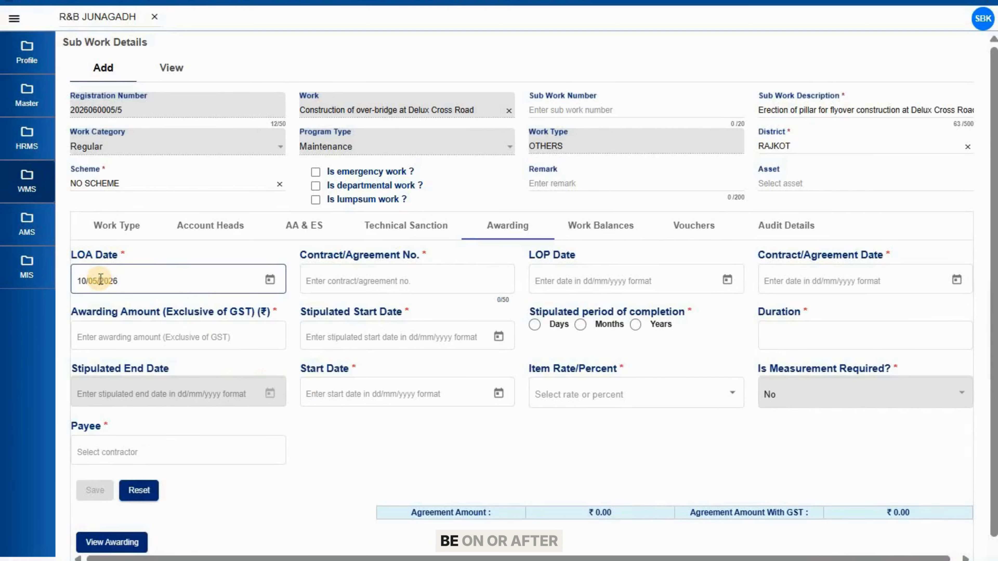
click(369, 277)
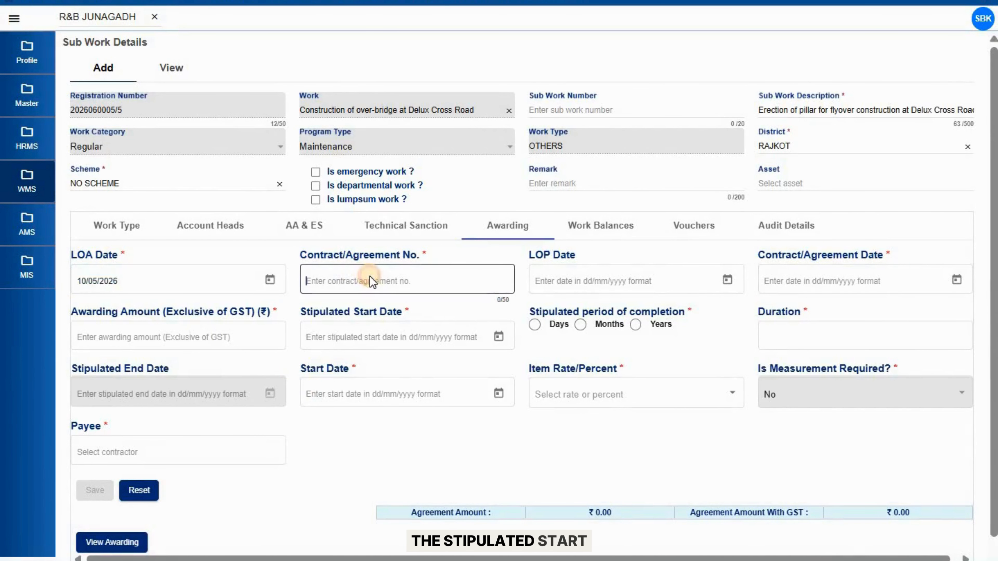
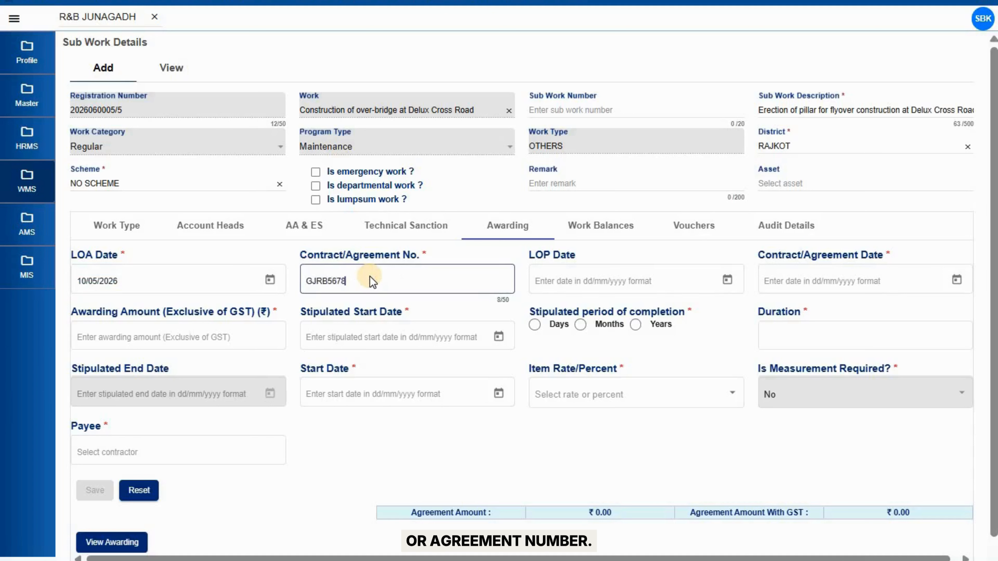
click(808, 275)
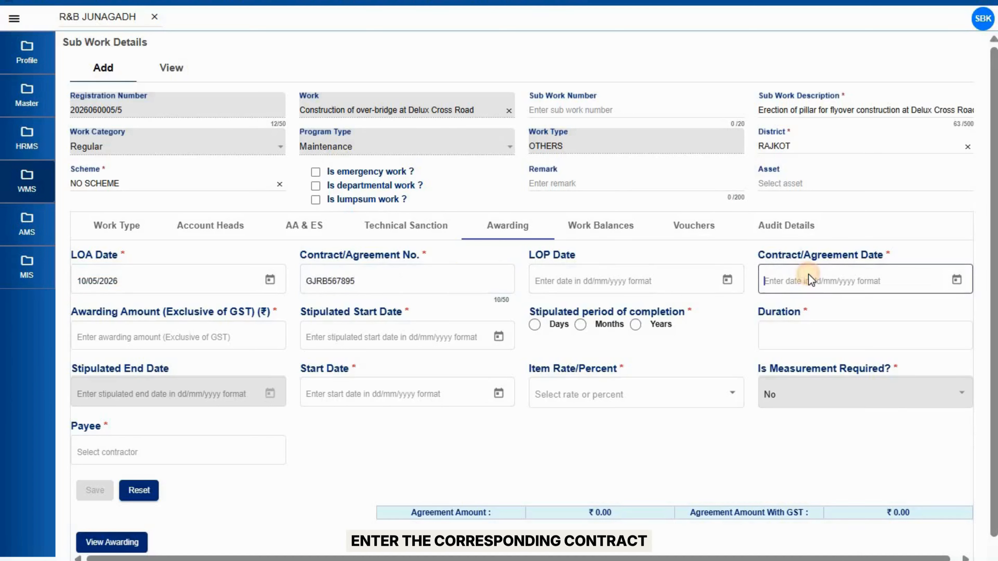
text(10/05/2026)
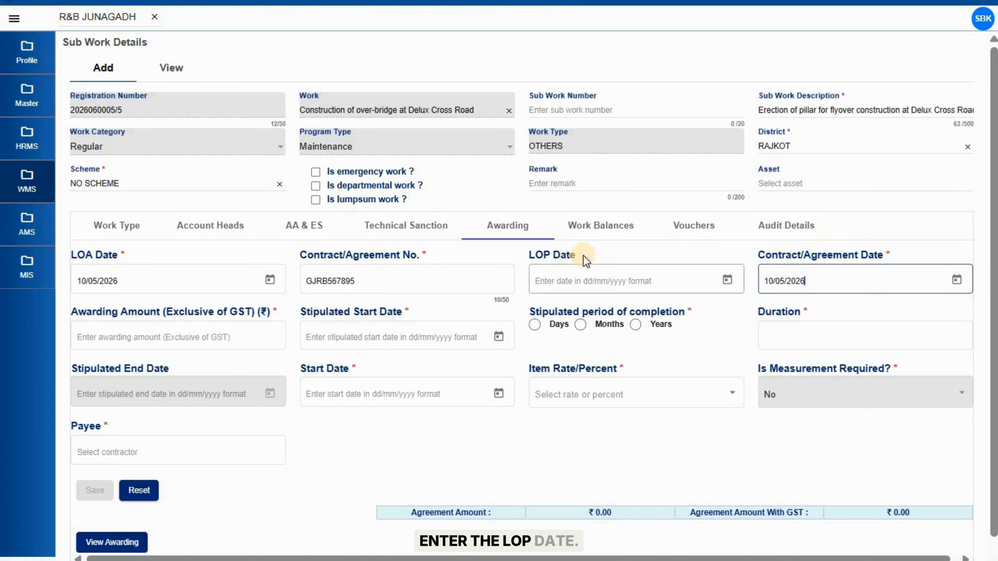
Enter award amount 100000, stipulated start date 15/05/2026 and a duration of 6 months
click(196, 337)
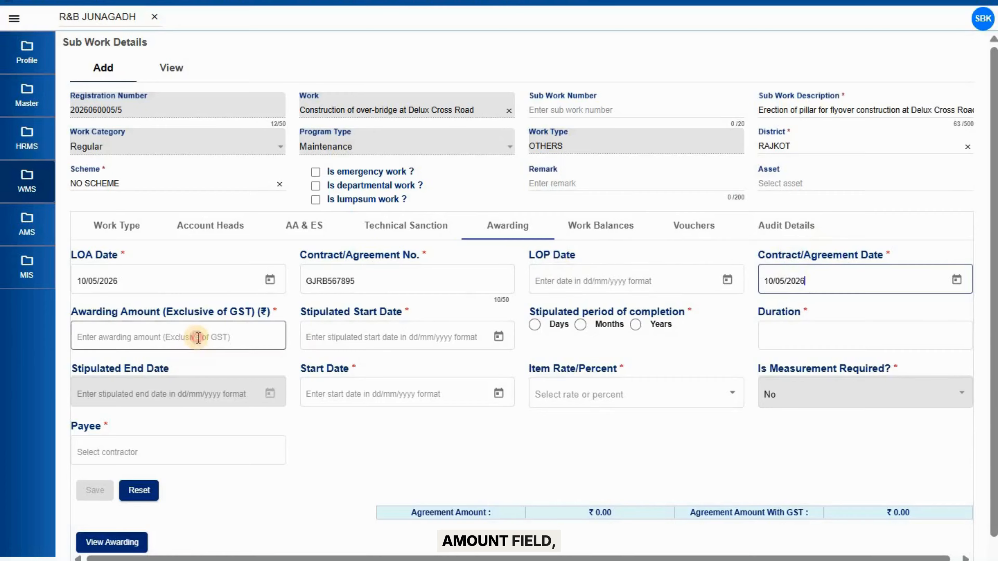
text(1000)
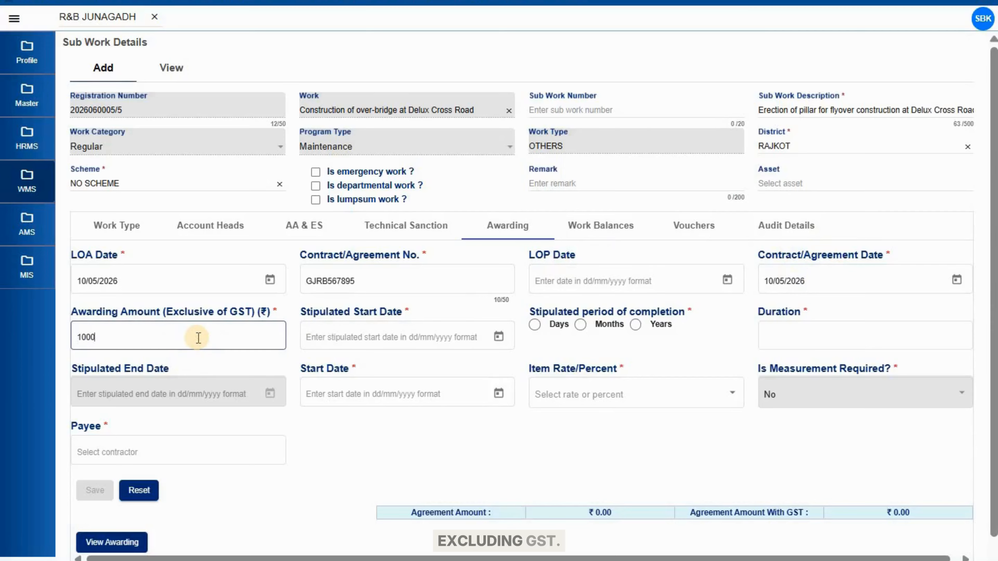
text(00)
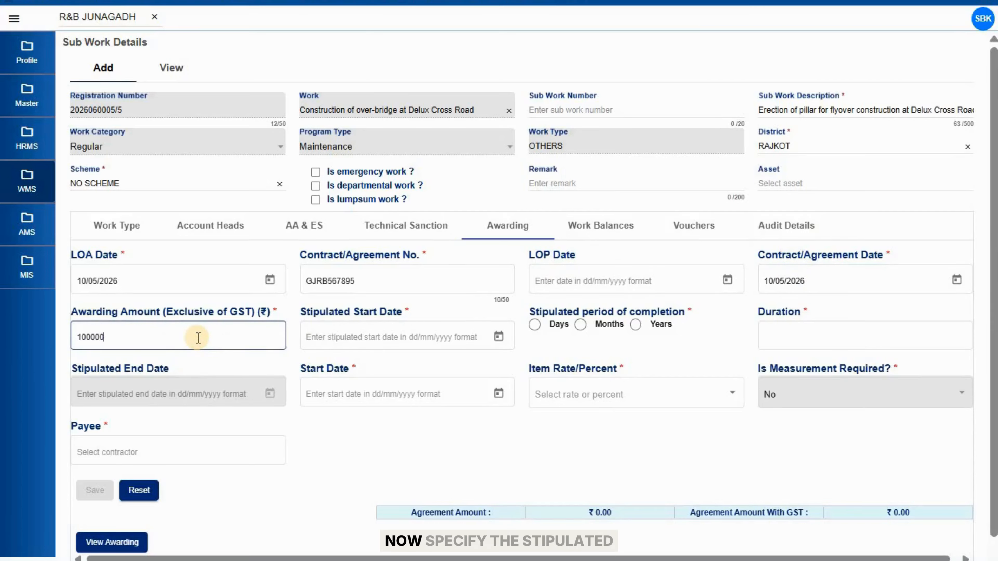
click(352, 336)
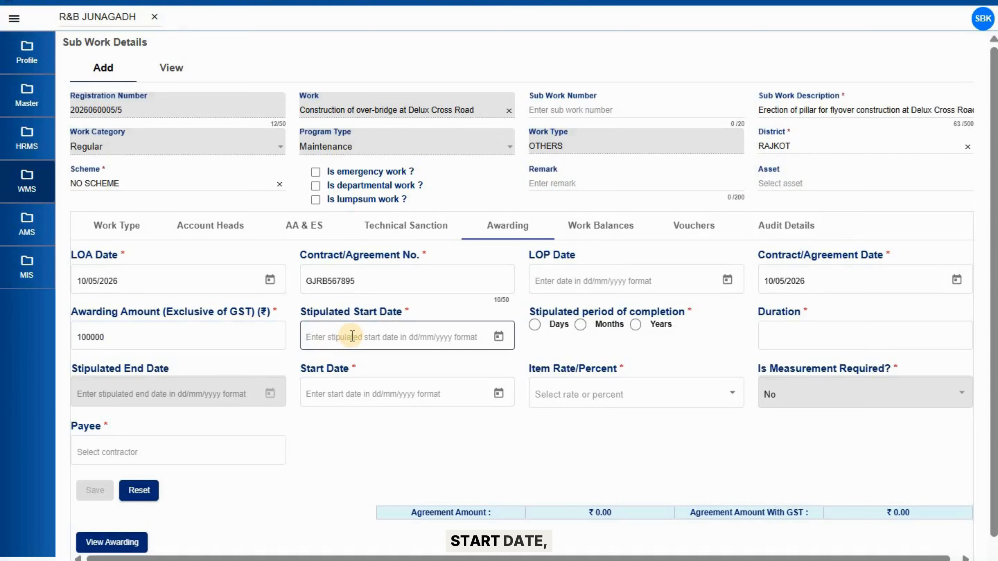
text(10/05/2026)
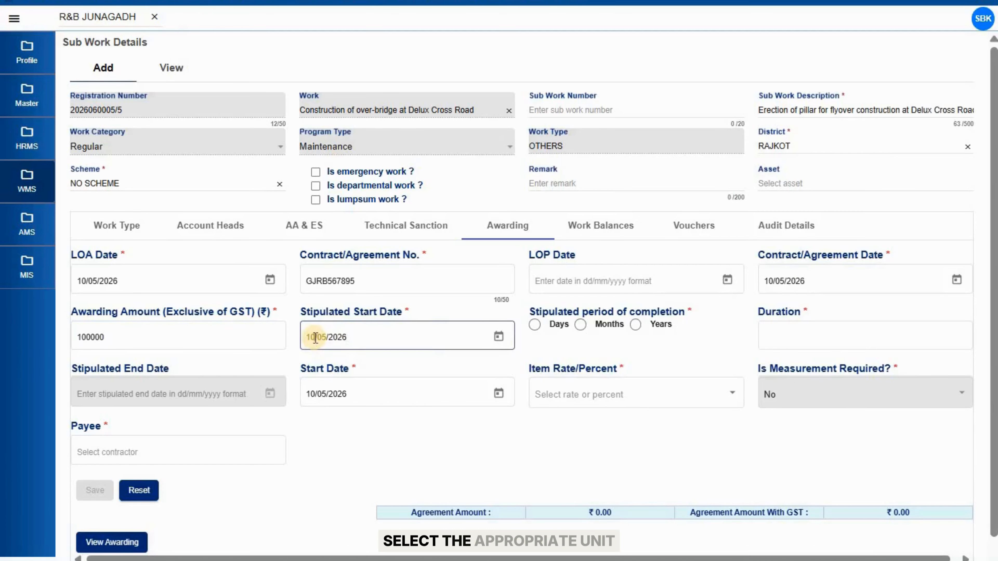
click(582, 326)
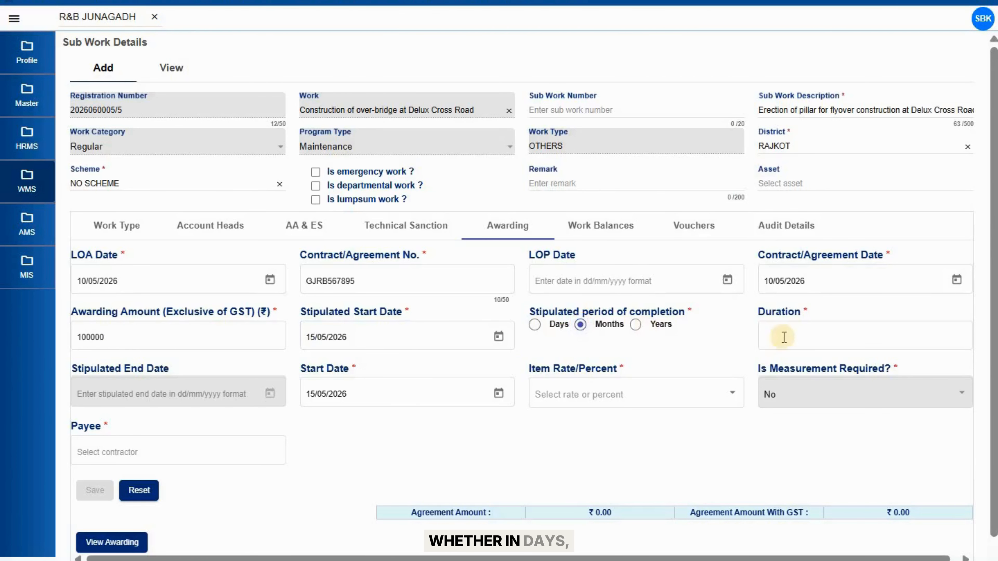
click(798, 334)
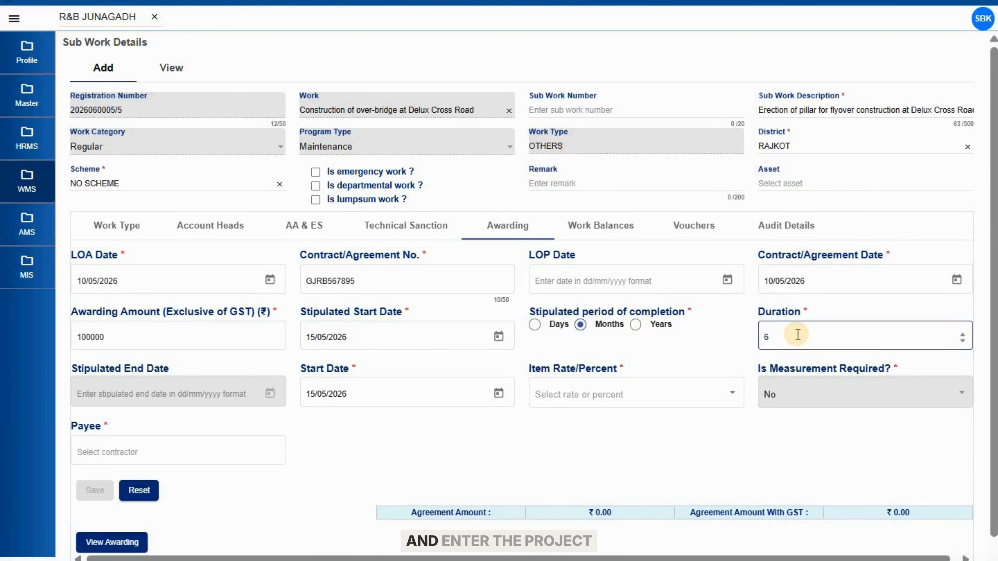
key(BackSpace)
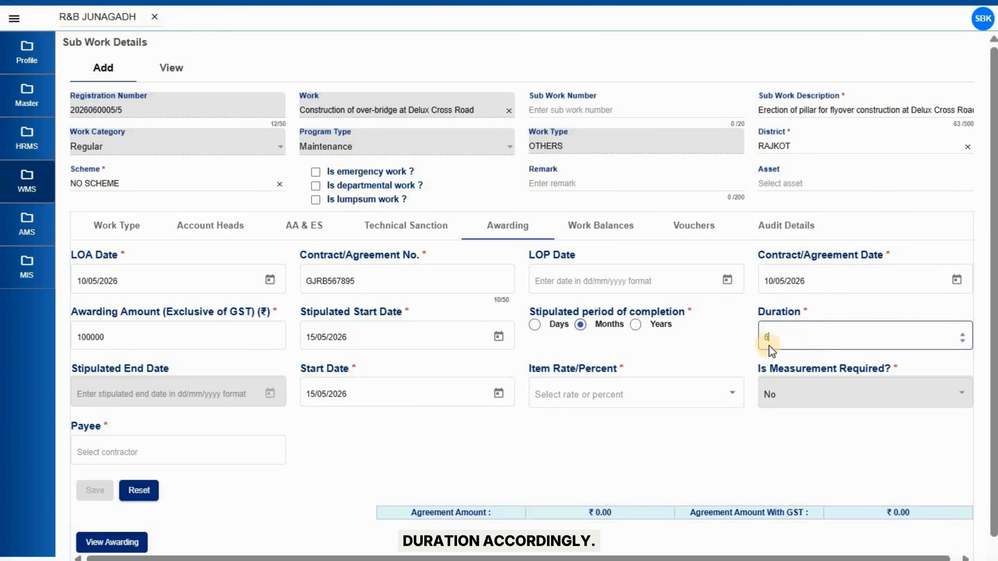
text(6)
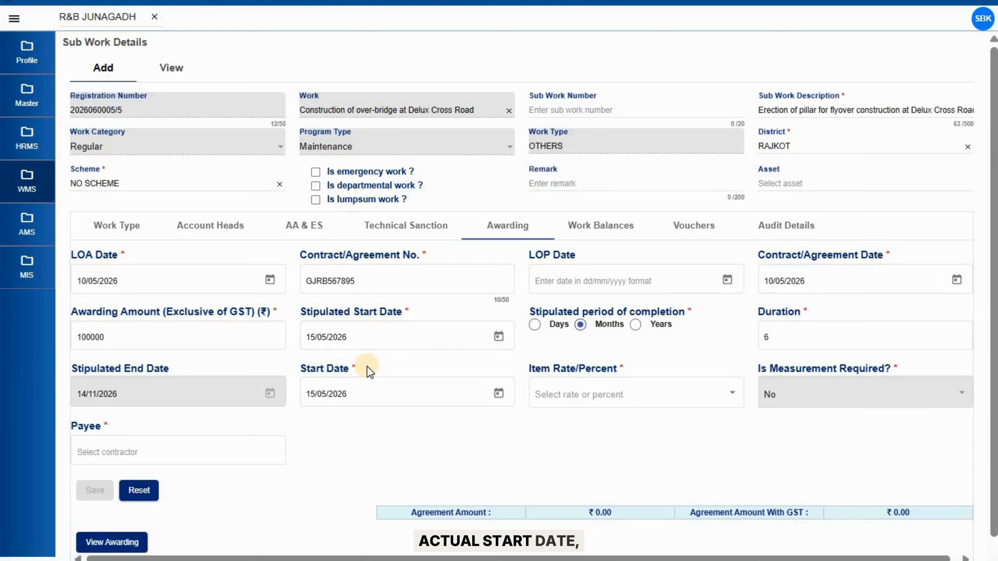
Set item basis to Rate, choose the contractor as payee, and save the award
click(428, 395)
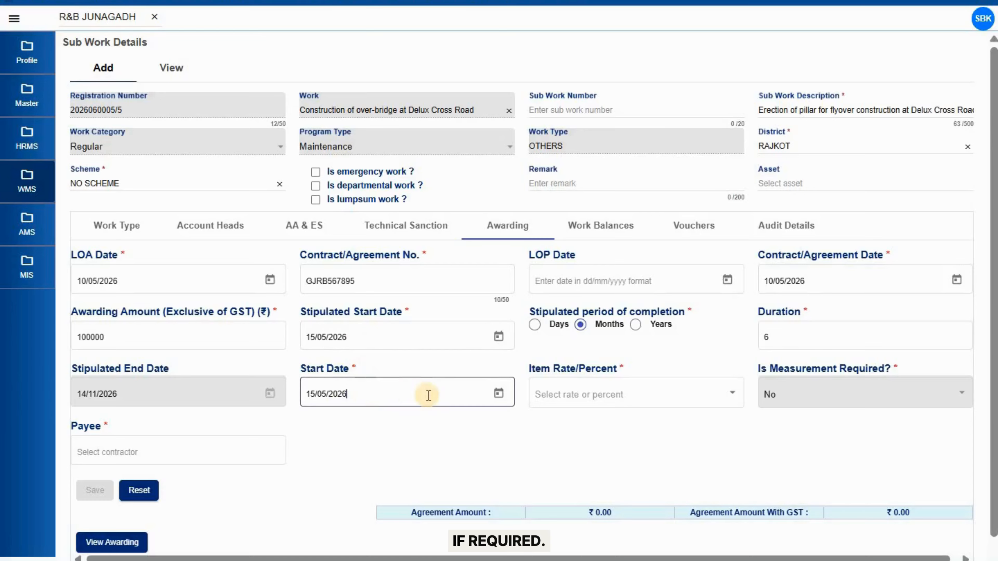
click(592, 395)
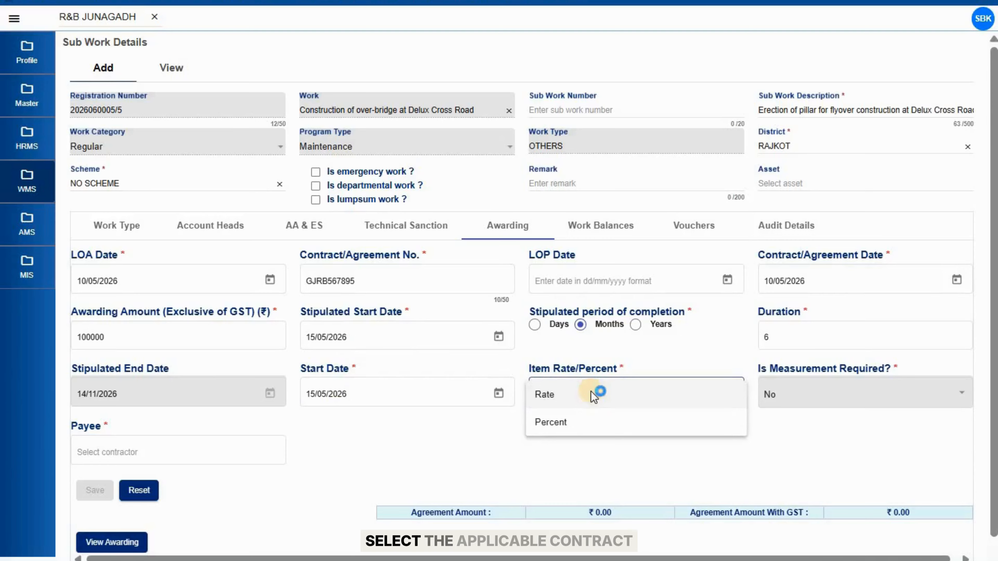
click(591, 393)
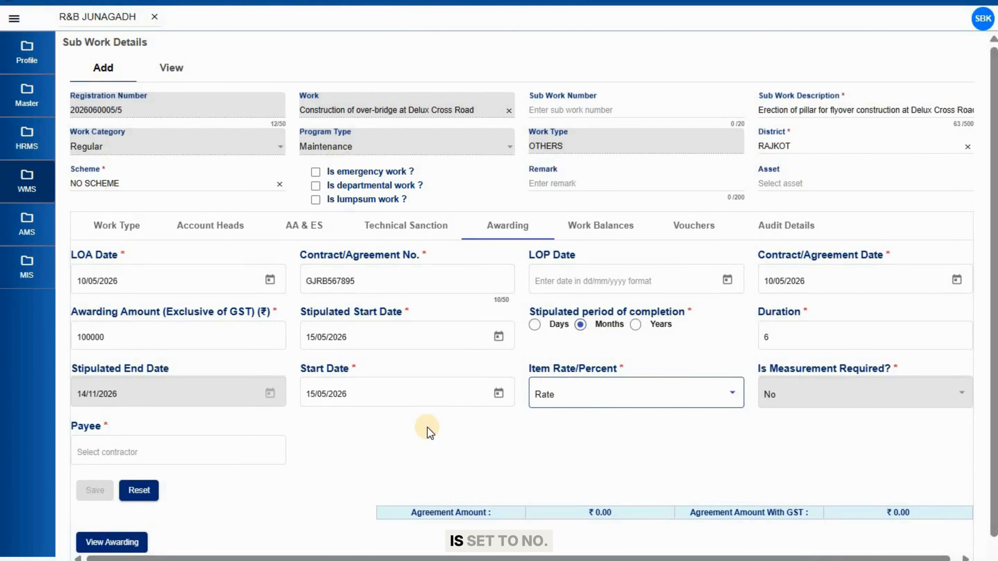
click(216, 445)
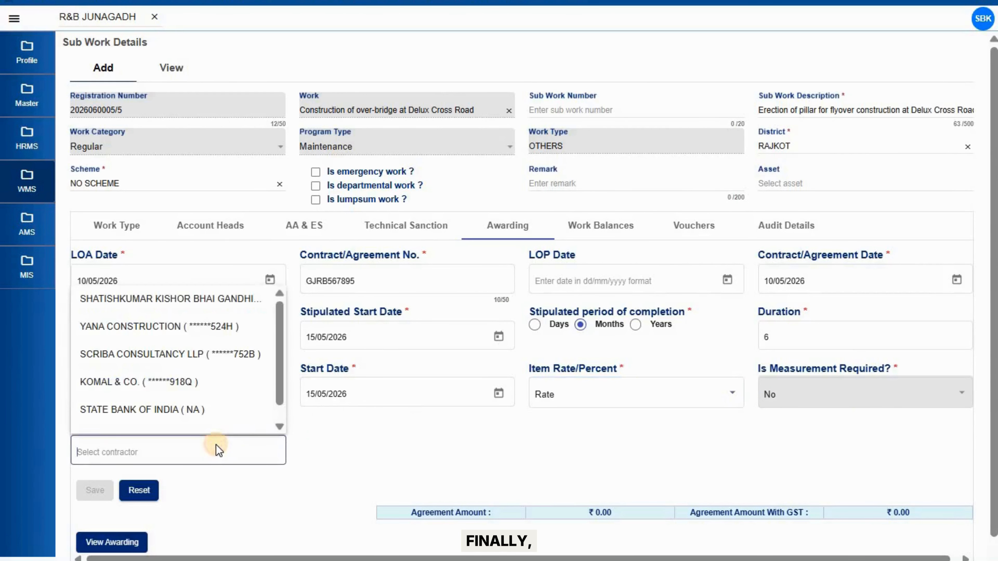
click(219, 389)
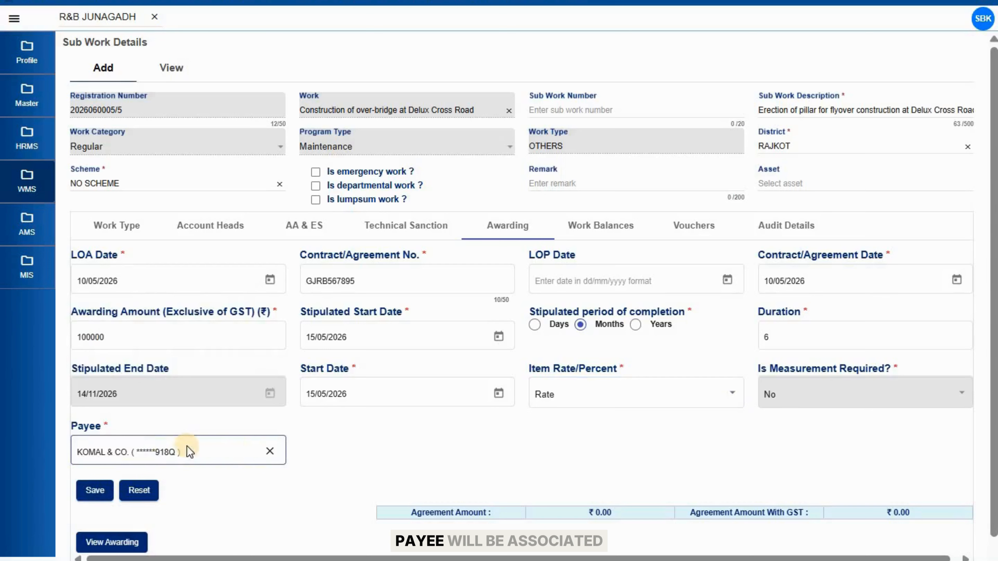
click(97, 491)
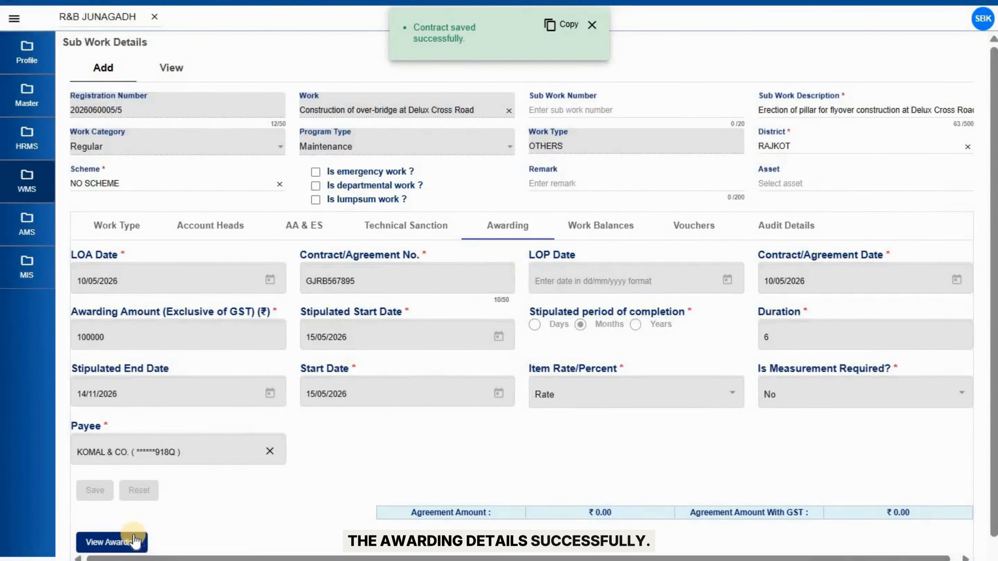
Approve the registered contract, then view Work Balances showing Technical Sanction Amount 100000
click(134, 541)
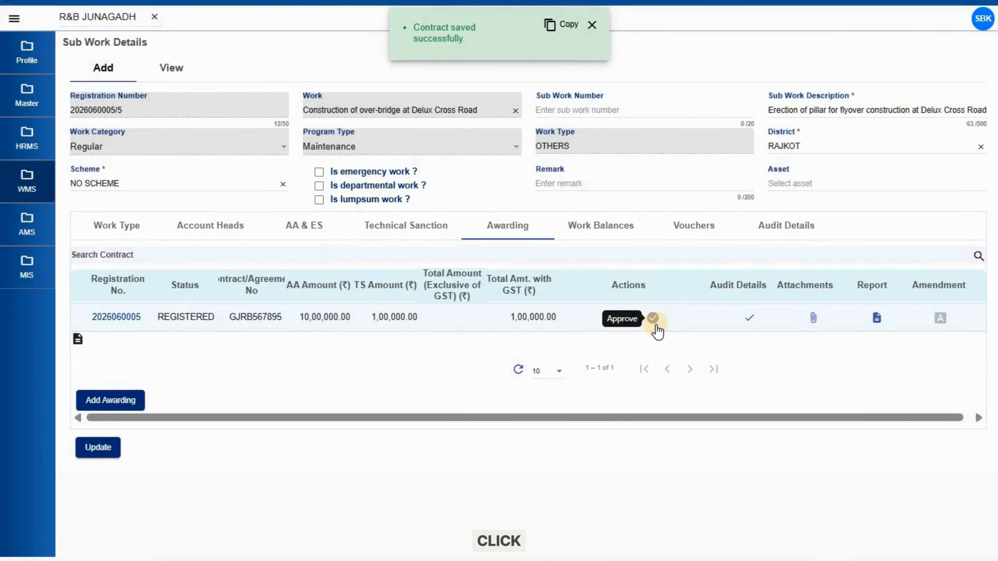
click(653, 319)
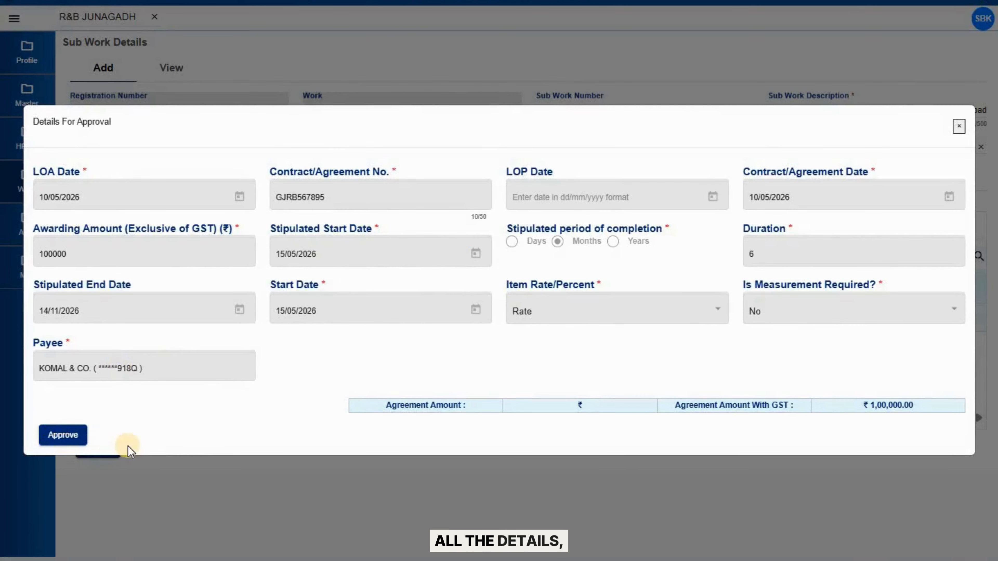
click(64, 435)
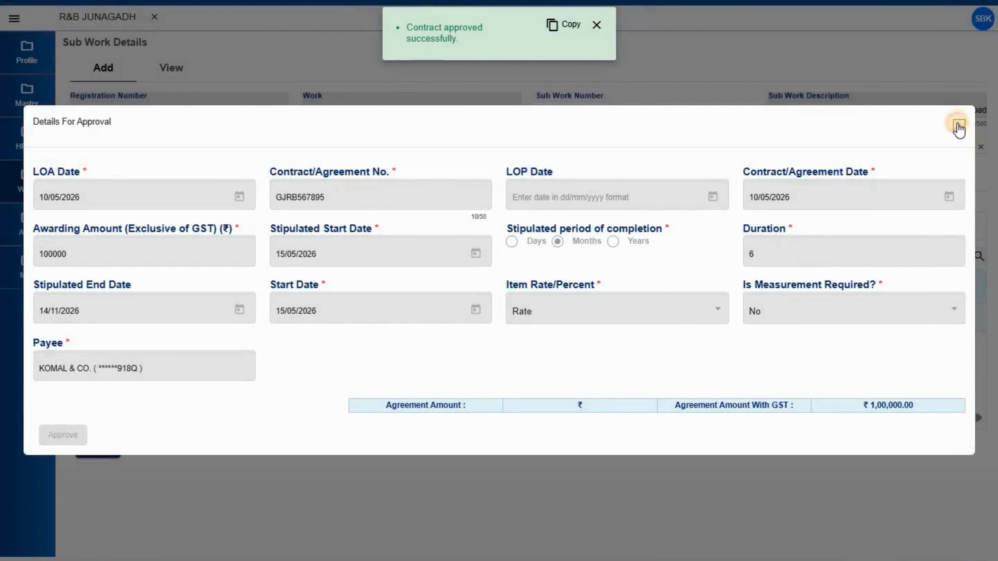
click(958, 125)
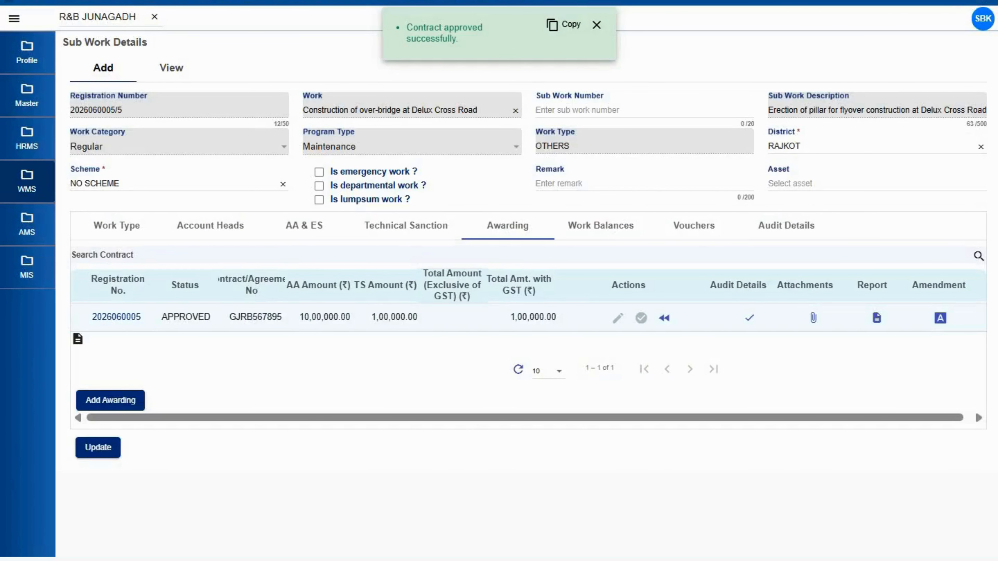
click(613, 231)
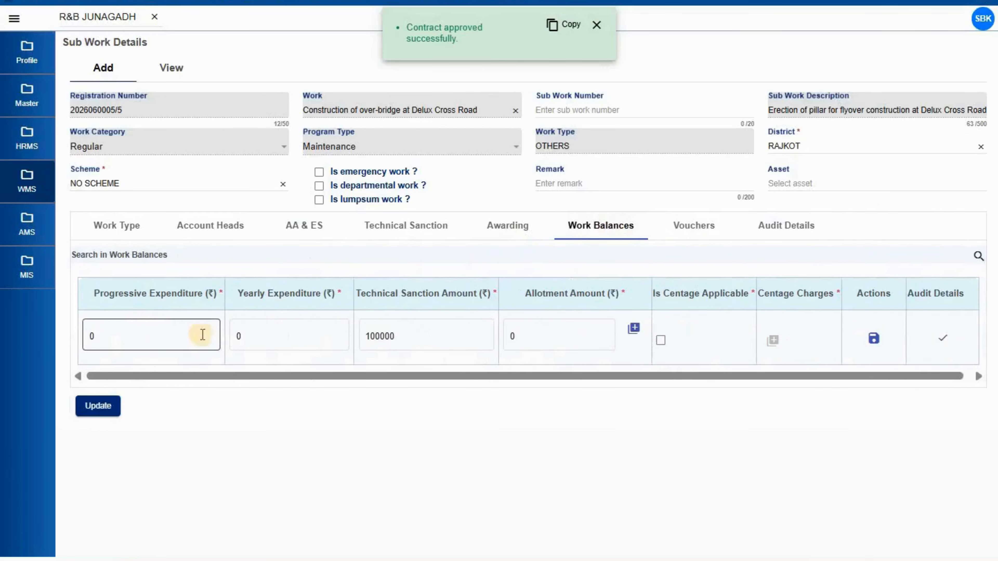
click(506, 235)
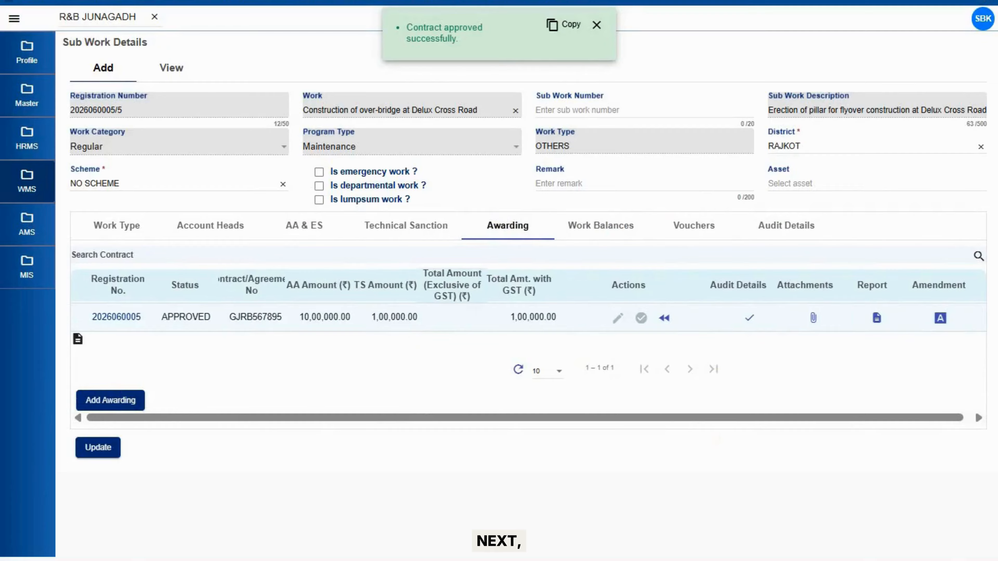
click(593, 229)
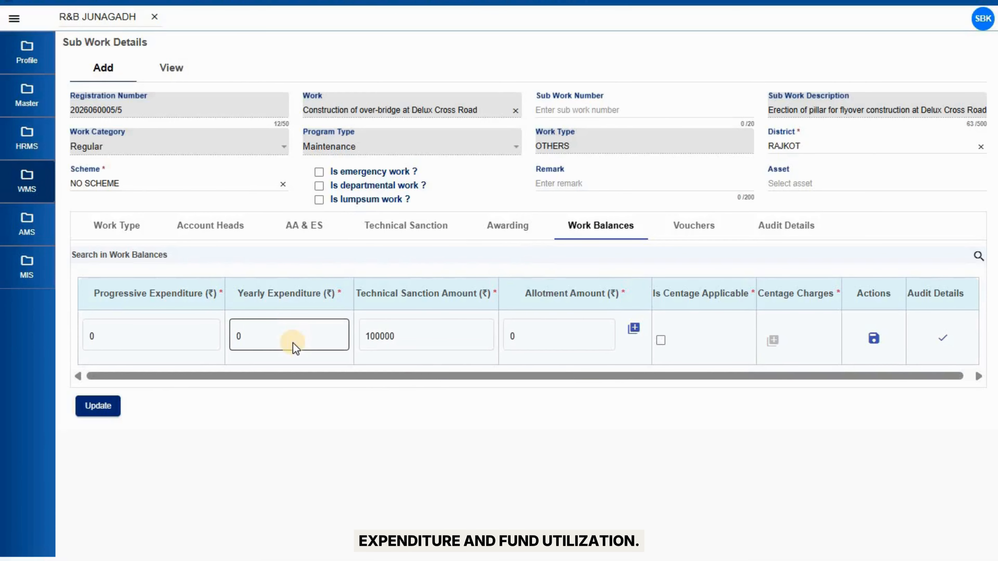
click(163, 349)
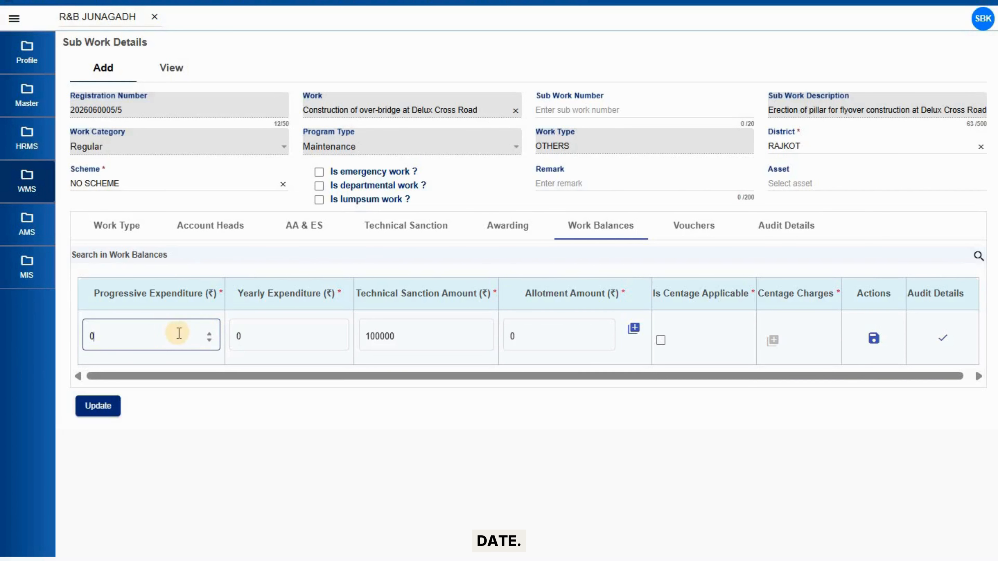
click(268, 334)
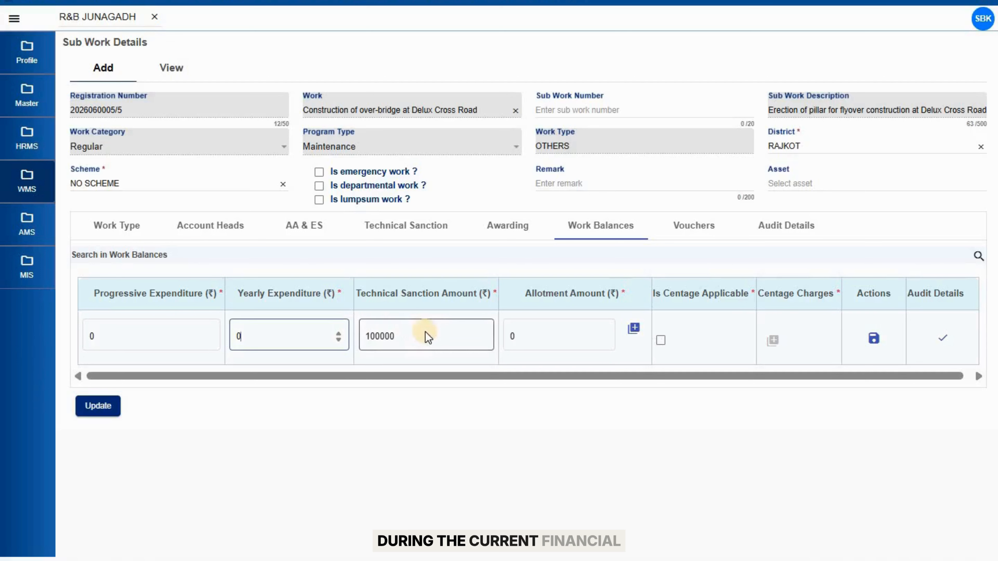
click(431, 346)
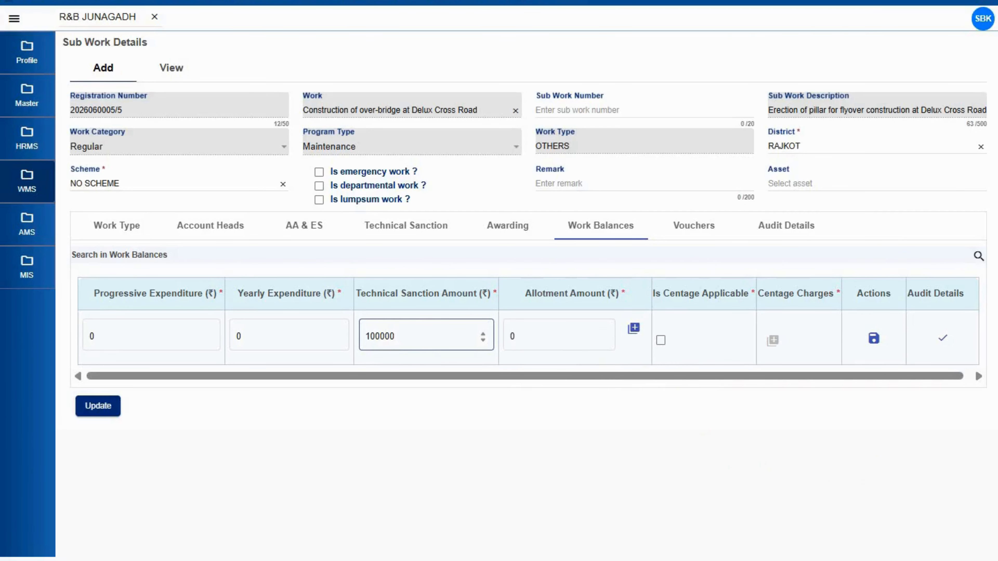
click(483, 383)
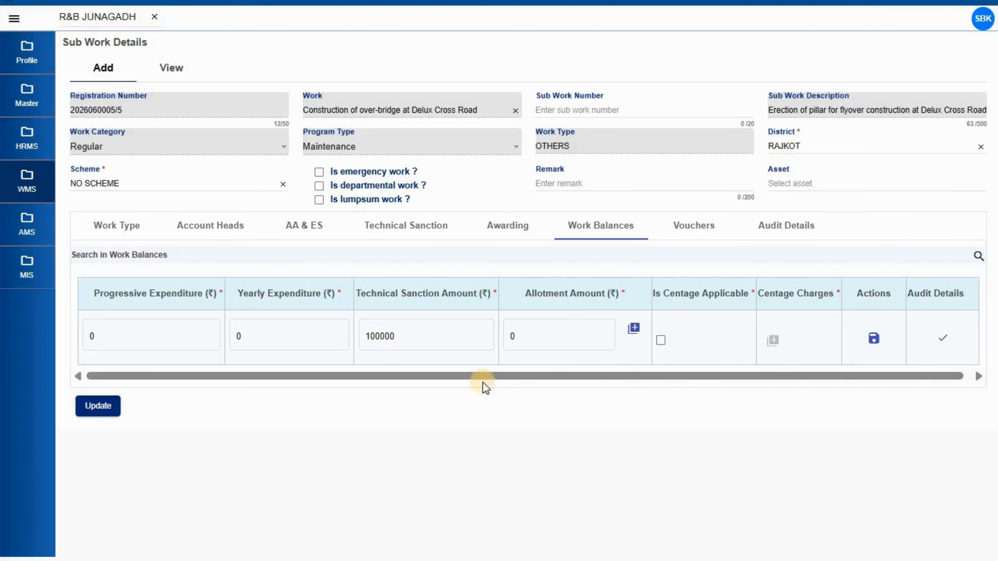
Edit the first saved sub work again and view its balances: Technical Sanction 100000, Allotment 0
click(187, 68)
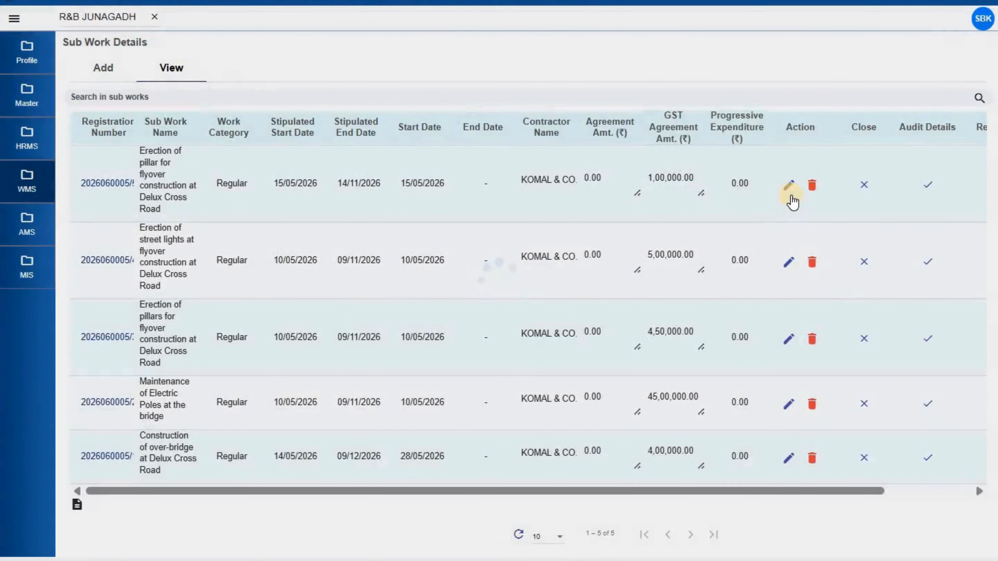
click(791, 195)
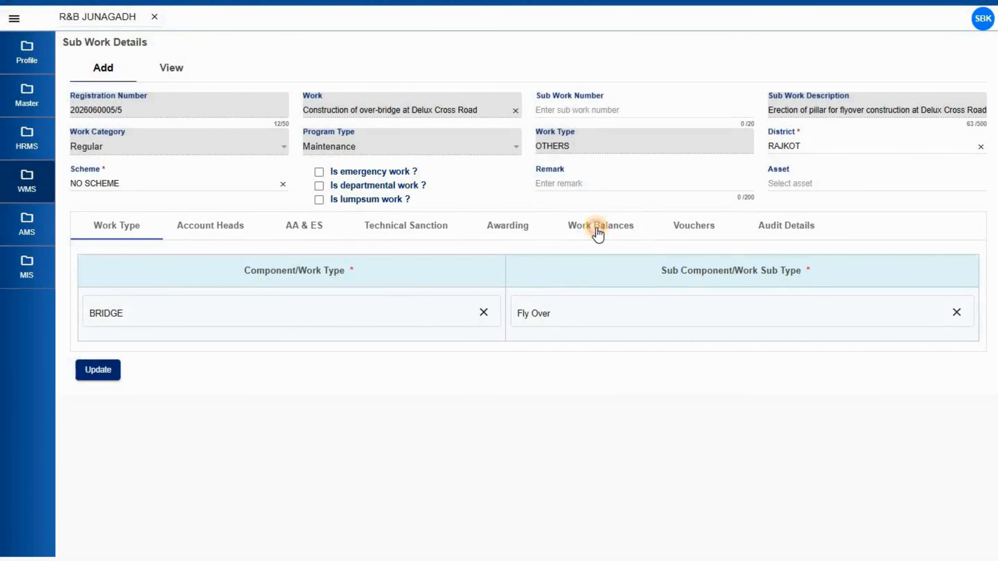
click(596, 227)
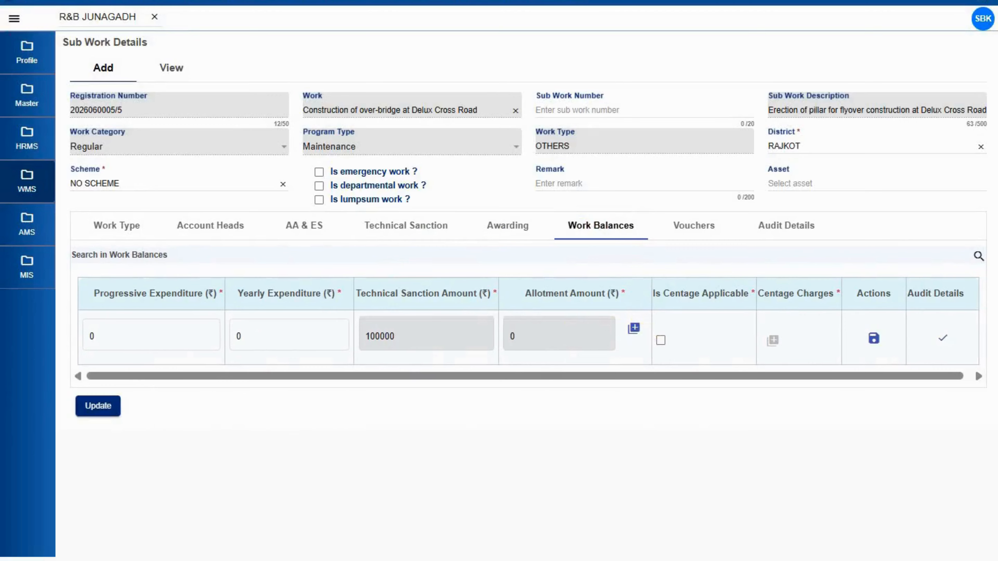
Add a new allotment row for the sub work dated 10/06/2026
click(633, 328)
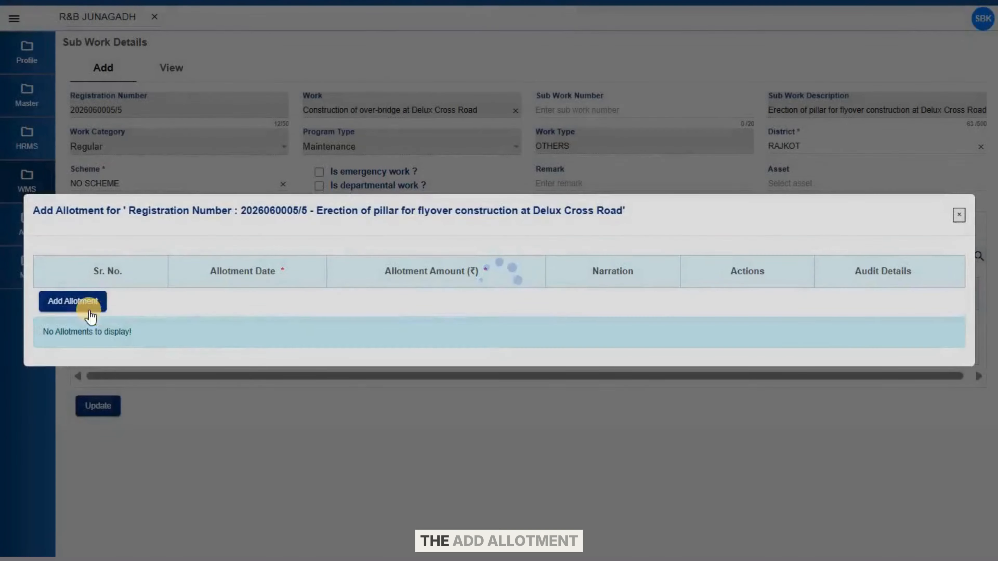
click(87, 305)
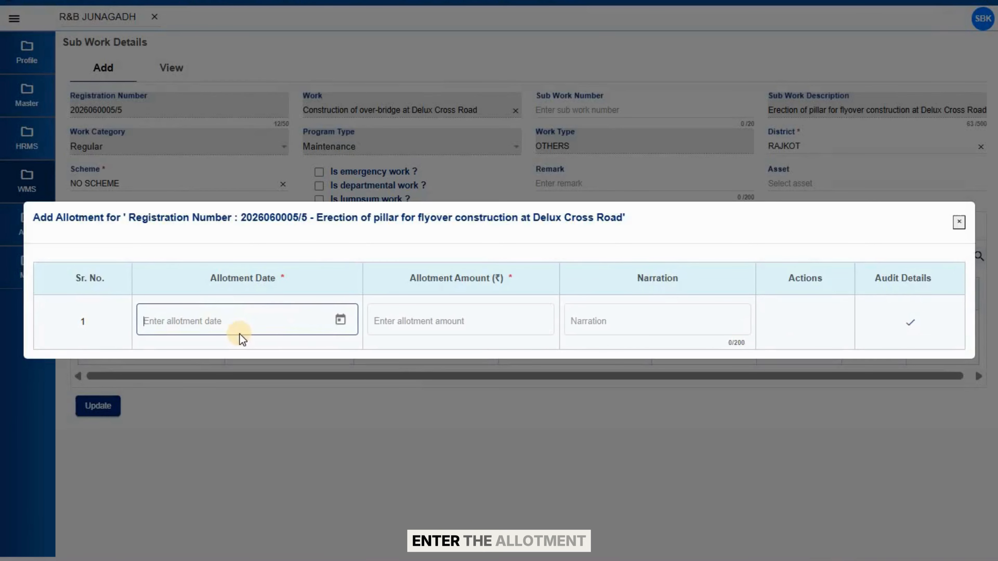
text(10/15/2026)
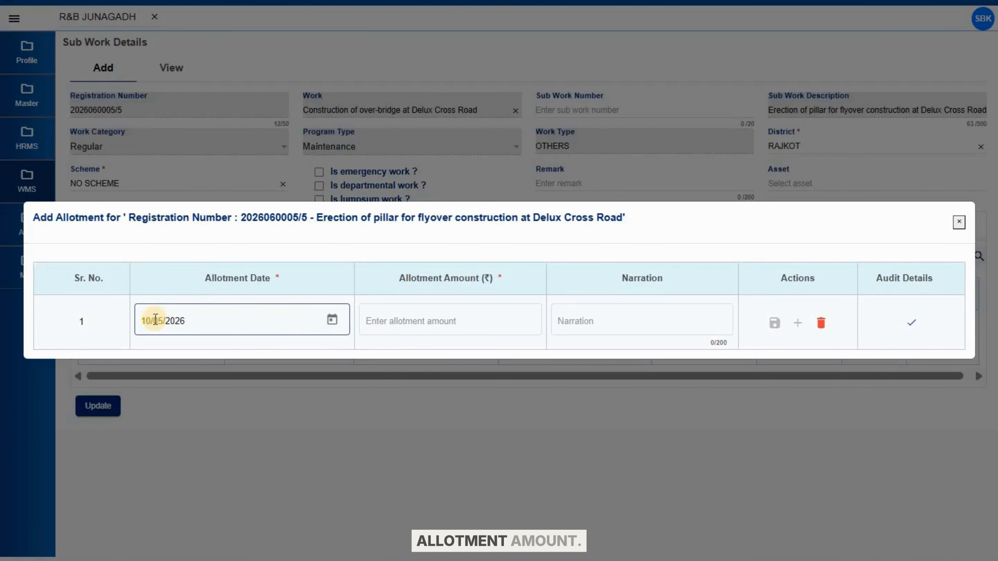
click(155, 320)
key(Right)
key(Delete)
text(6)
Enter an allotment amount of 10000, save the entry and close the allotment details
click(457, 320)
text(10000)
click(640, 318)
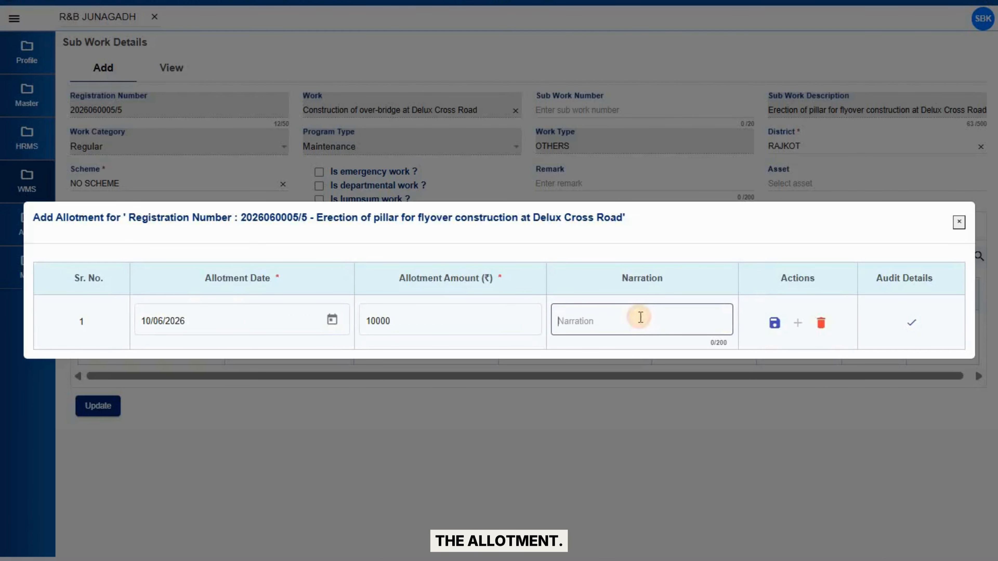
click(775, 323)
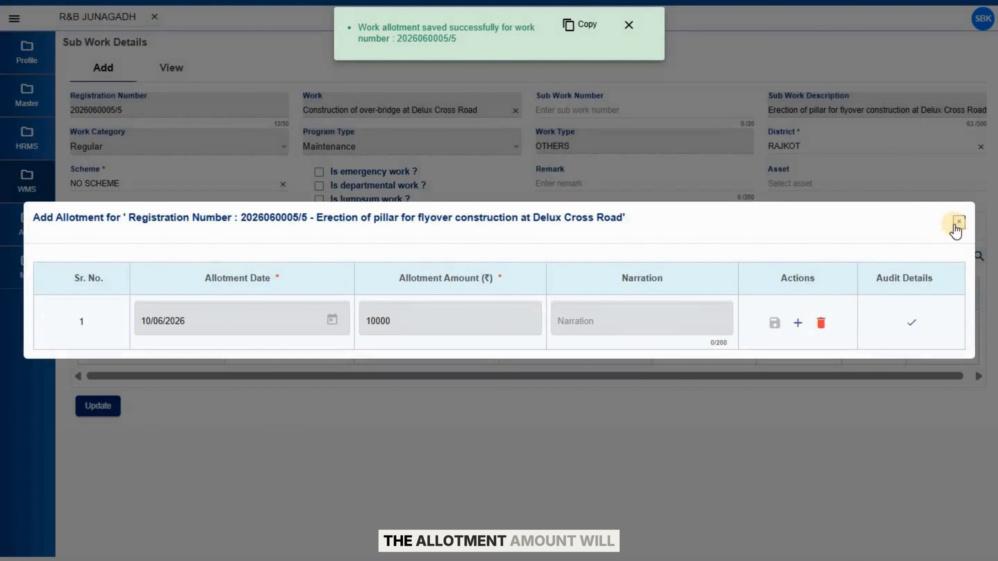
click(956, 226)
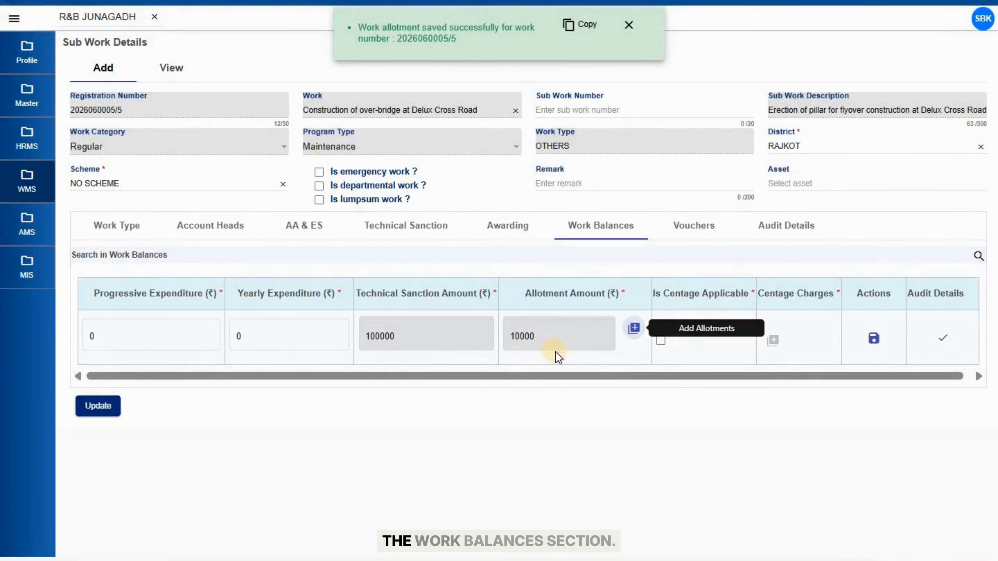
click(617, 362)
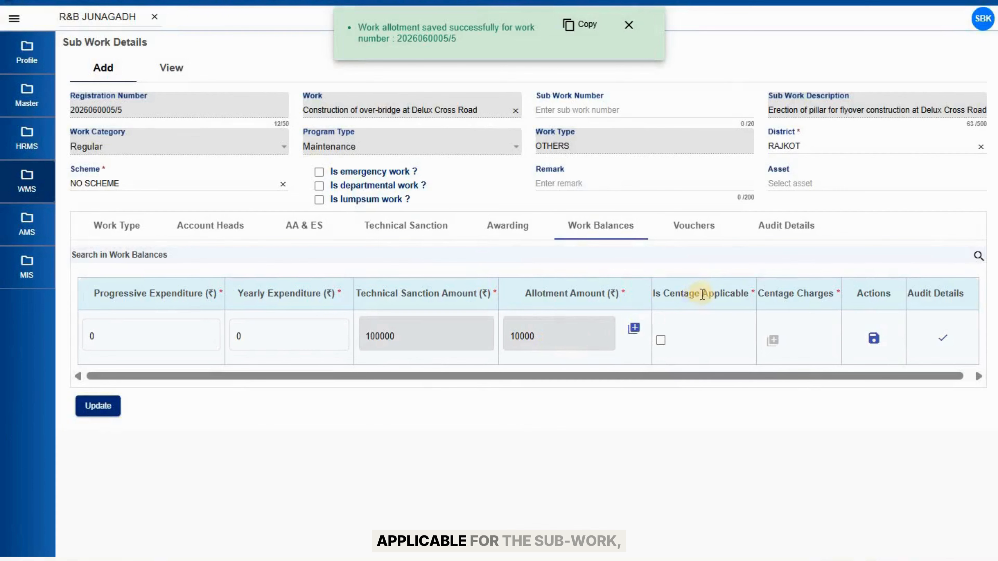
Mark centage as applicable and set establishment charges to 7
click(662, 341)
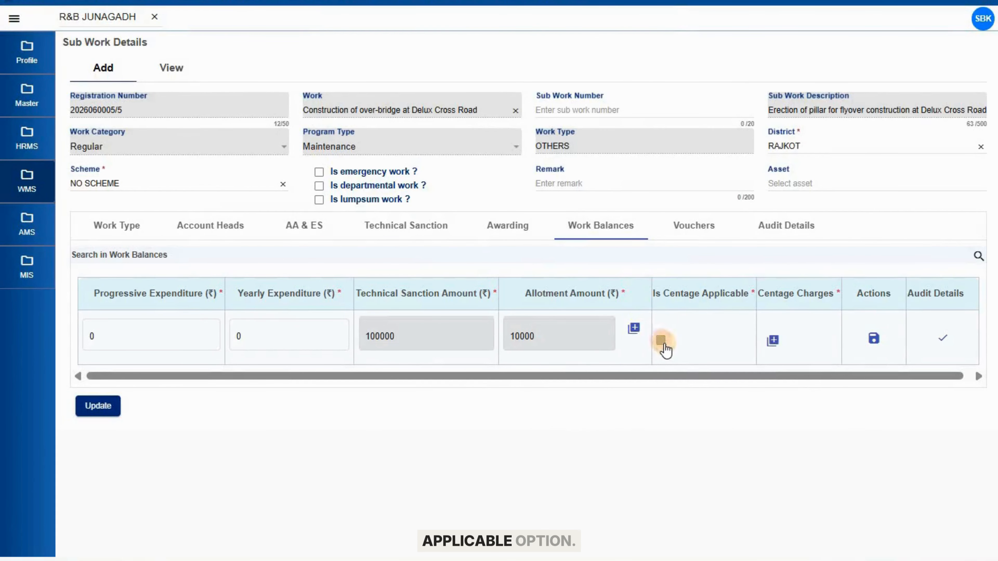
click(772, 340)
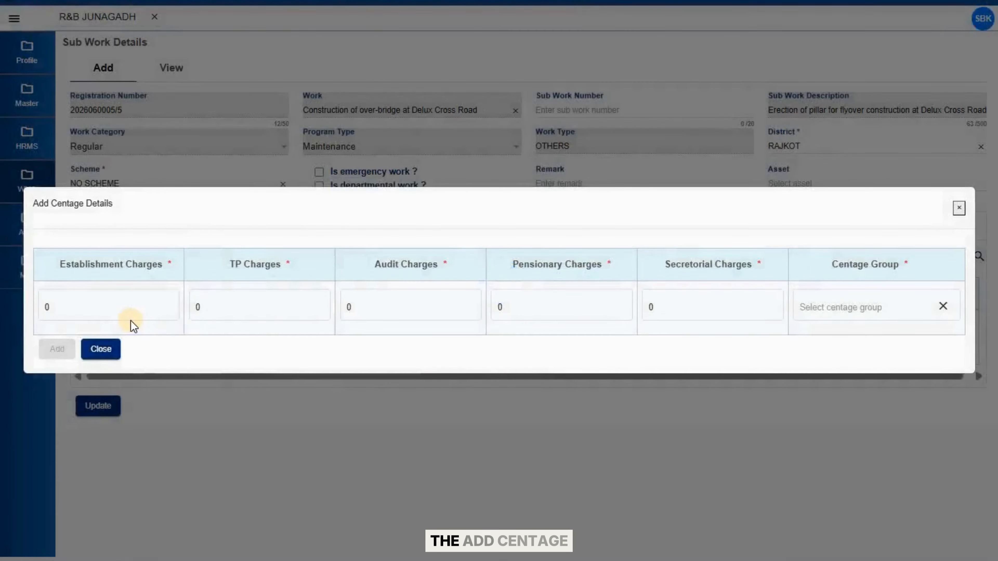
click(123, 308)
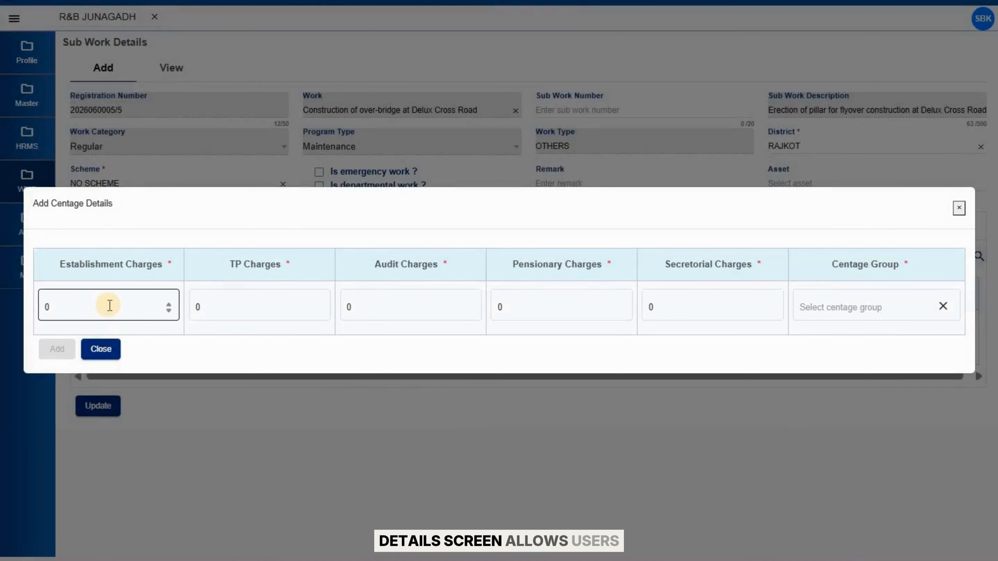
click(140, 308)
key(BackSpace)
text(7)
key(Tab)
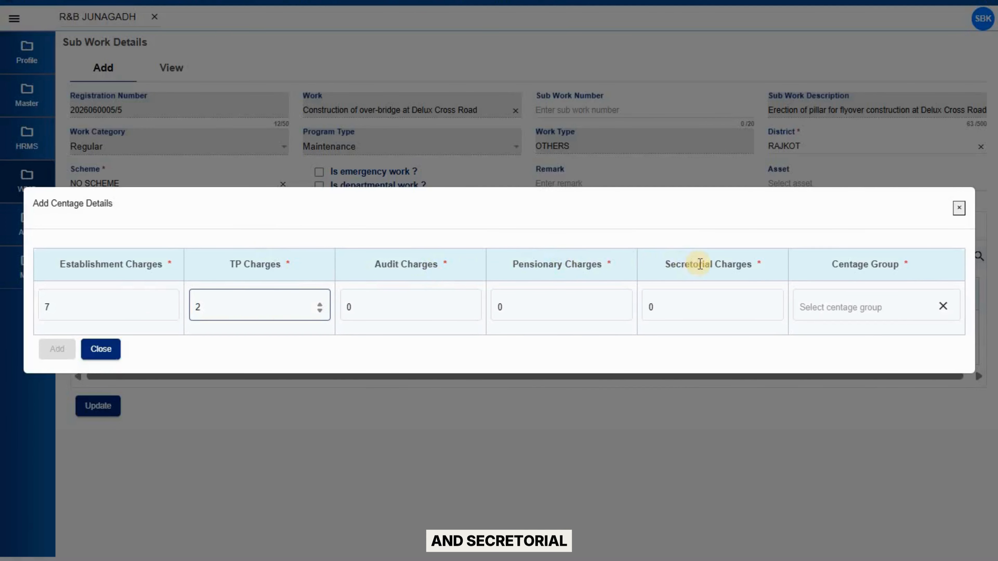
Choose the Centage Charges group, add the centage details, and save the work balances row
click(844, 307)
click(844, 330)
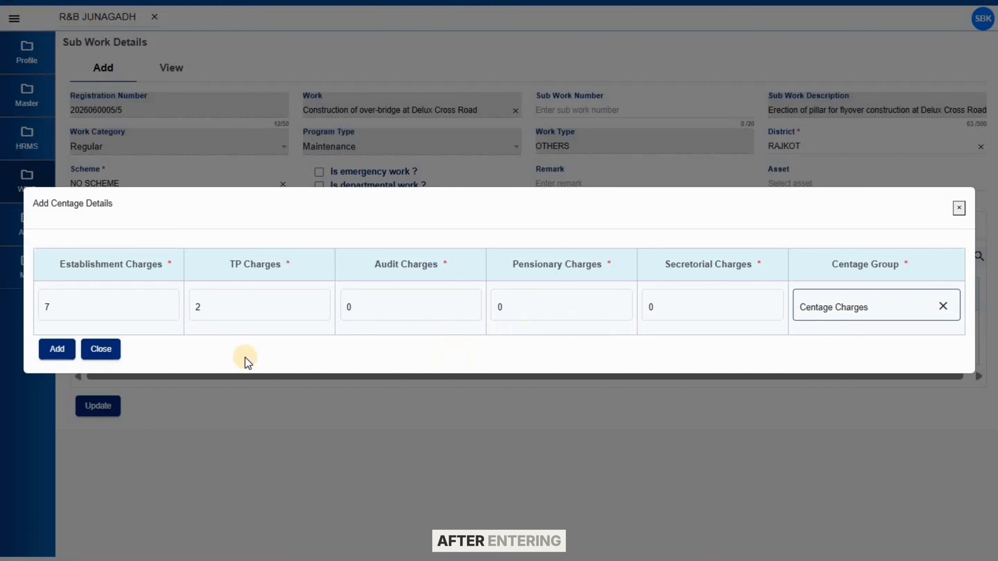
click(59, 350)
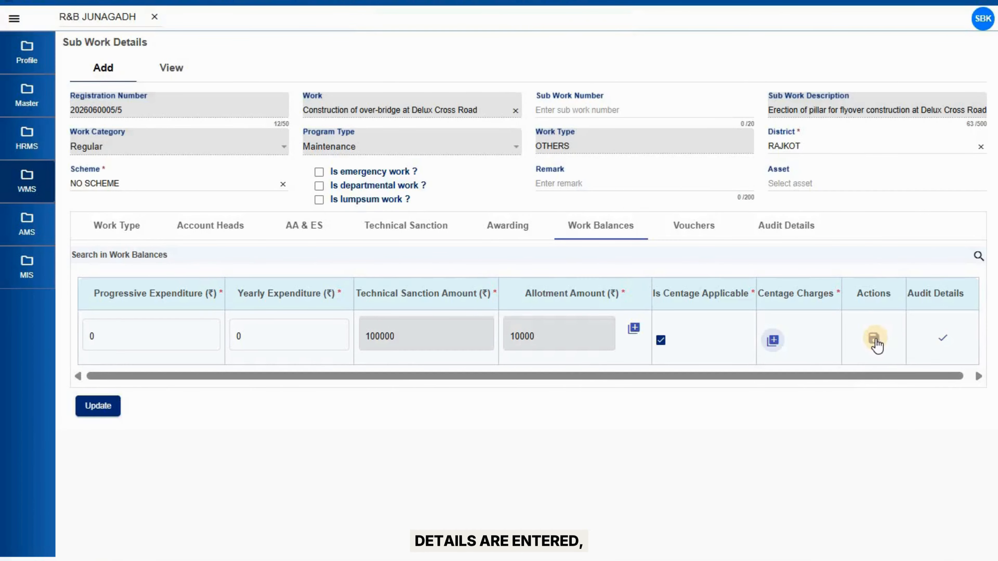
click(875, 338)
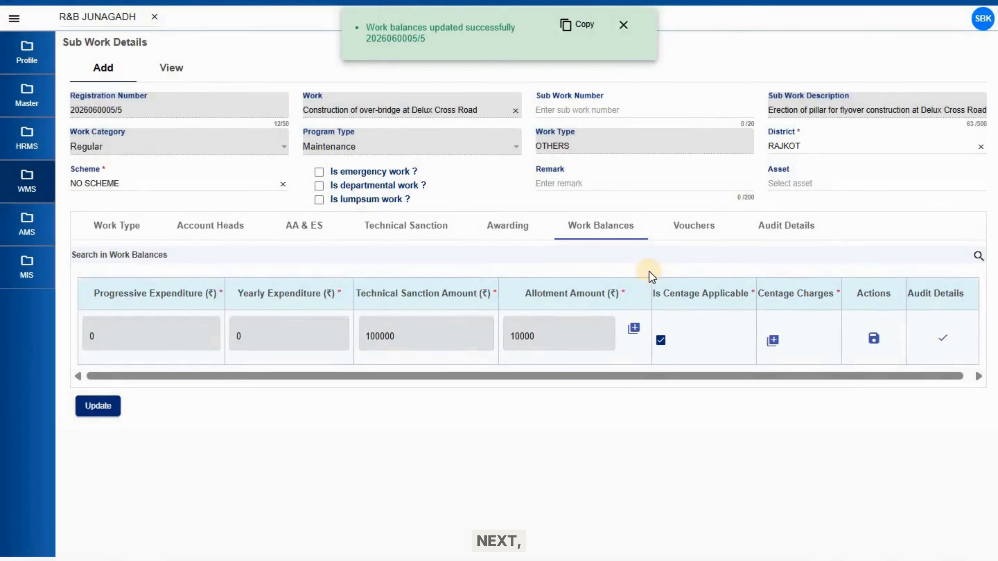
click(703, 228)
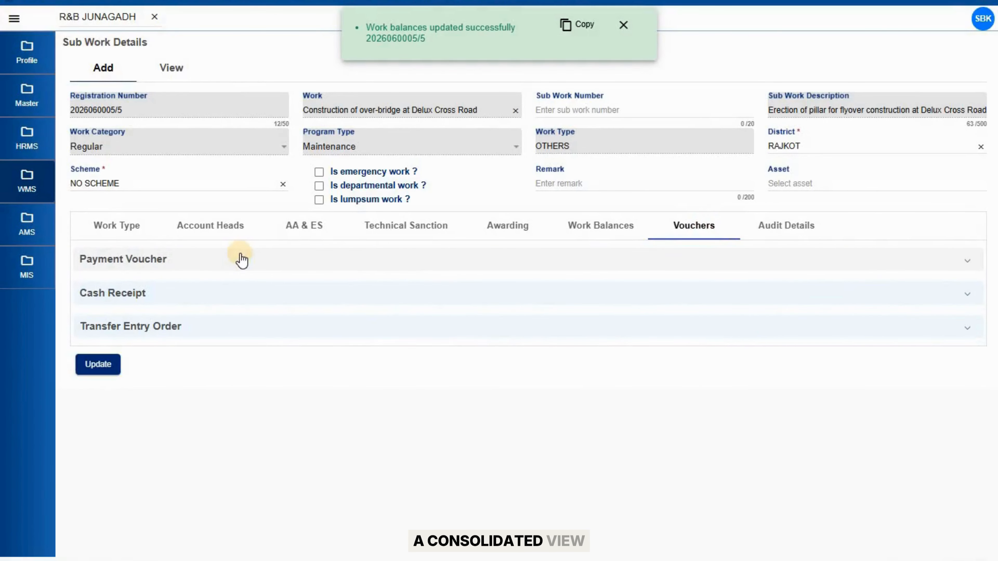
Expand the payment voucher, cash receipt and transfer entry order sections
click(241, 259)
click(167, 418)
scroll(169, 426, down, 1)
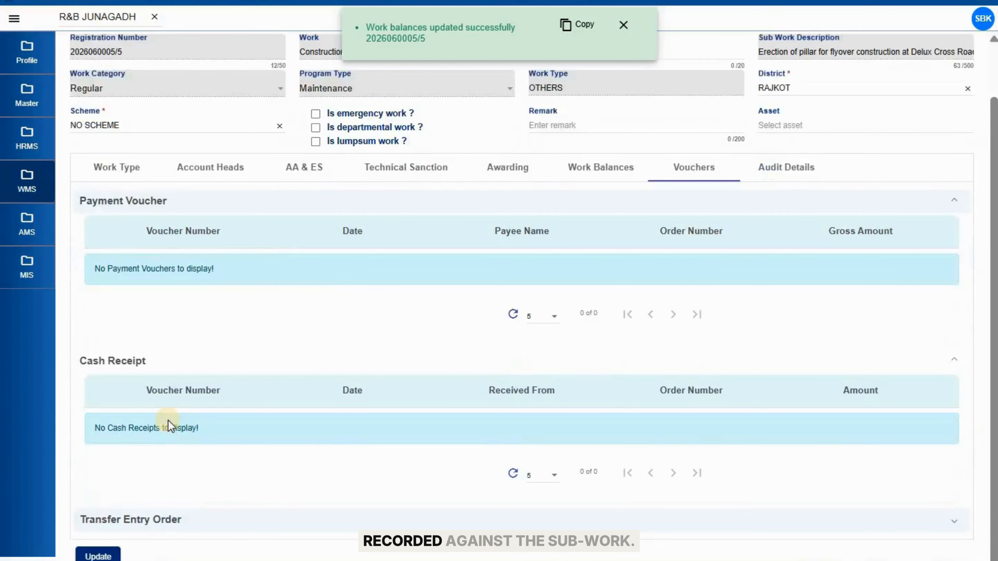
click(147, 525)
scroll(252, 472, down, 3)
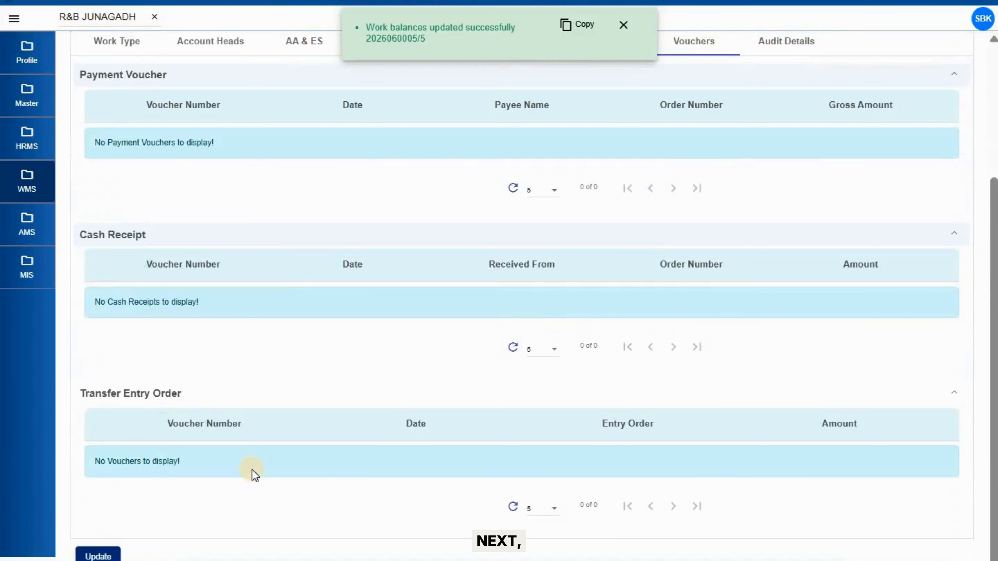
scroll(254, 474, up, 3)
Check the audit history, update the sub work, and go to the View list of sub works
click(794, 168)
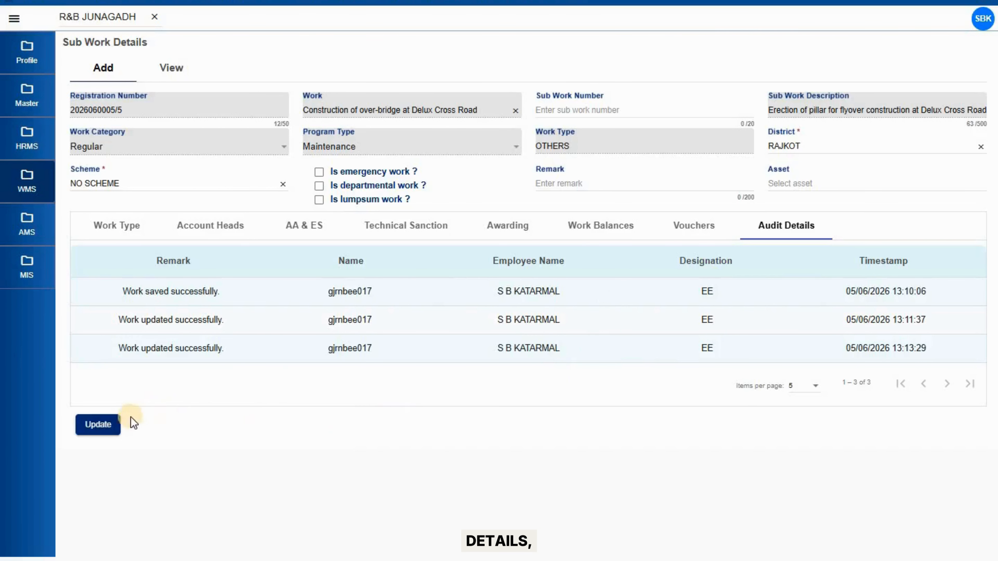
click(101, 425)
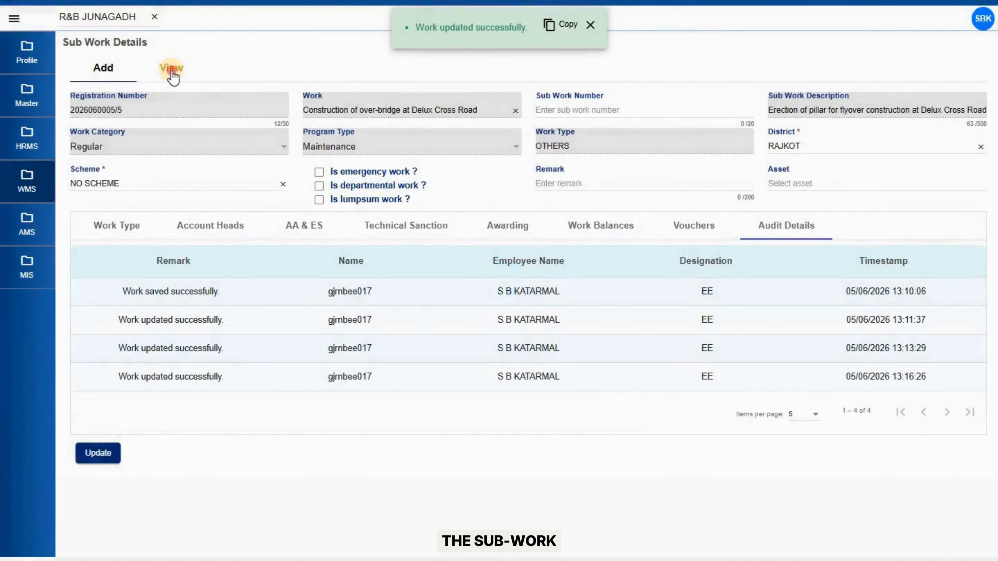
click(171, 70)
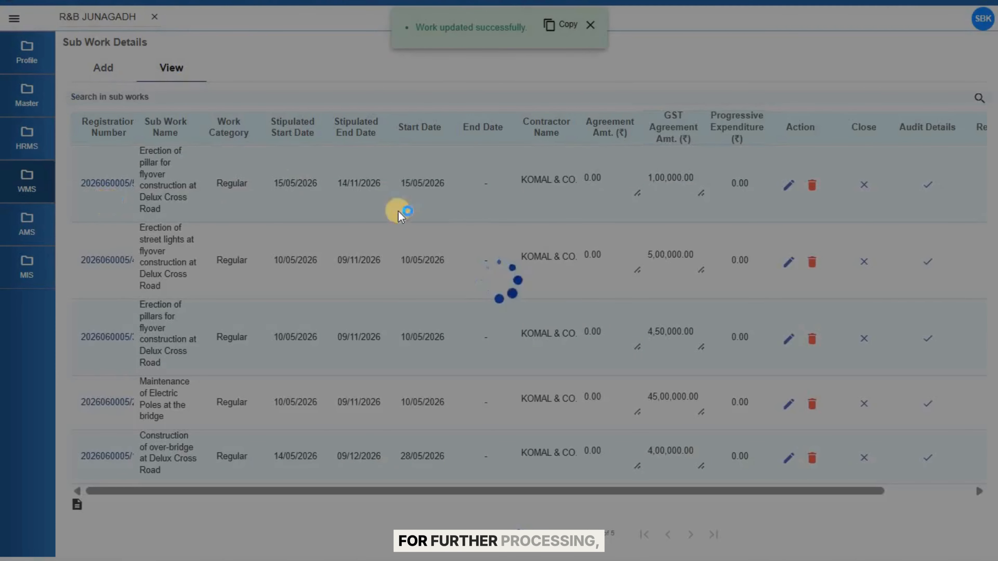